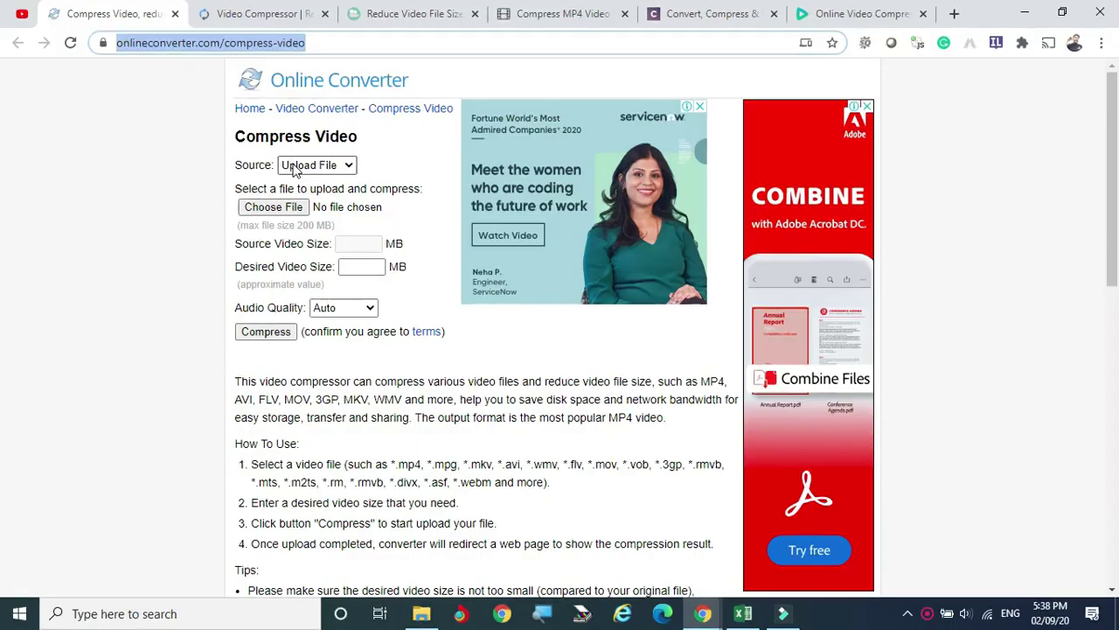
Step: Upload GoogleSitesVideoFinal.mp4 to Online Converter (564.24 MB source, 451.39 MB desired size)
click(80, 181)
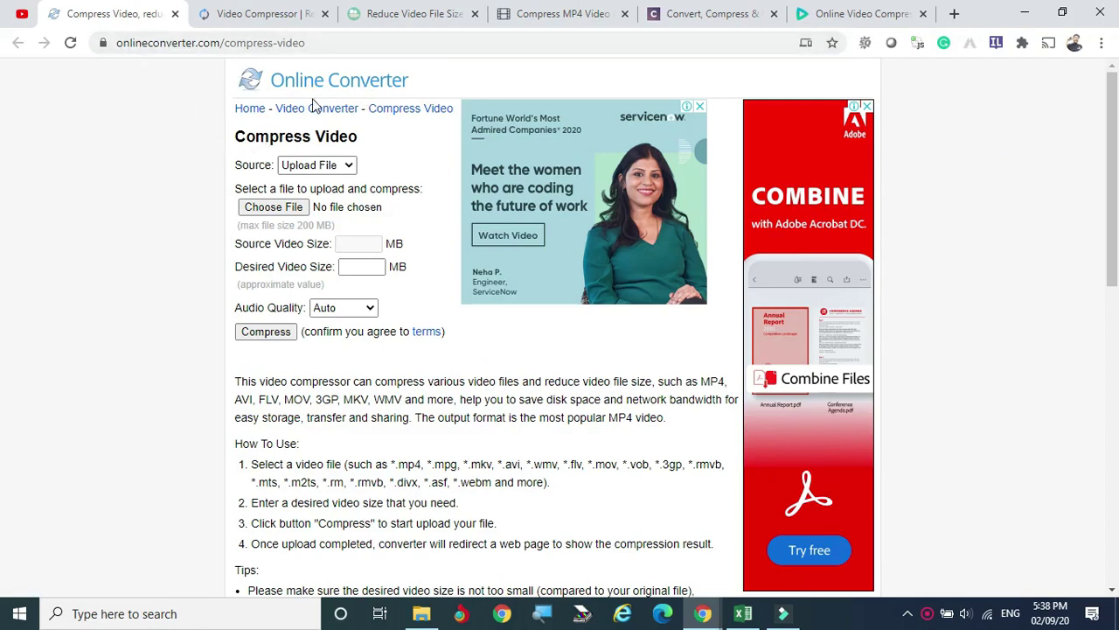
click(349, 168)
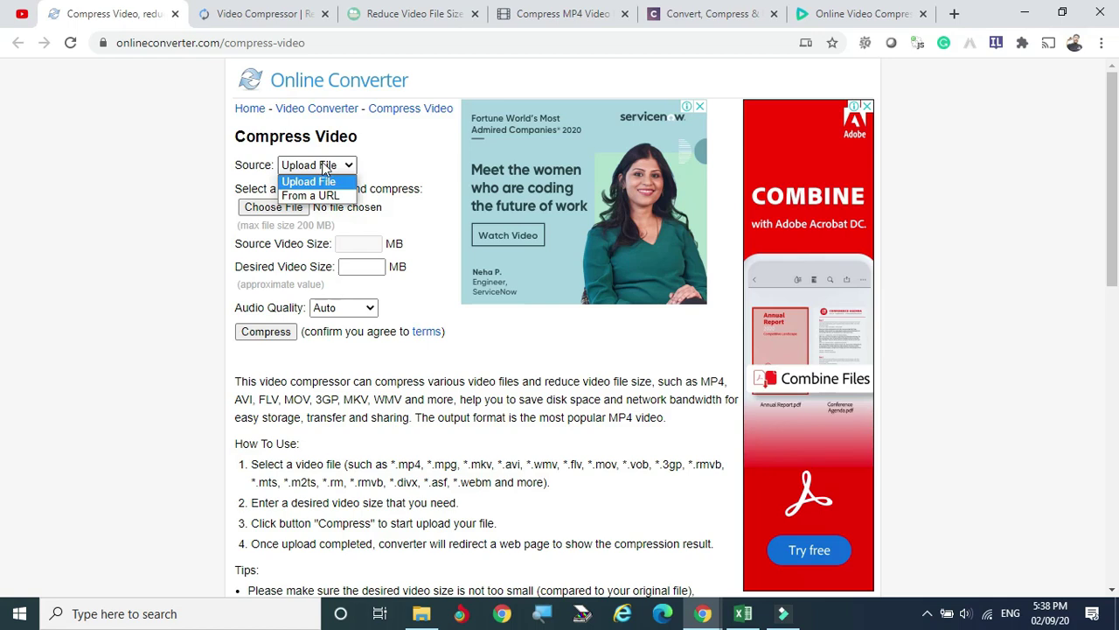
click(324, 166)
click(293, 207)
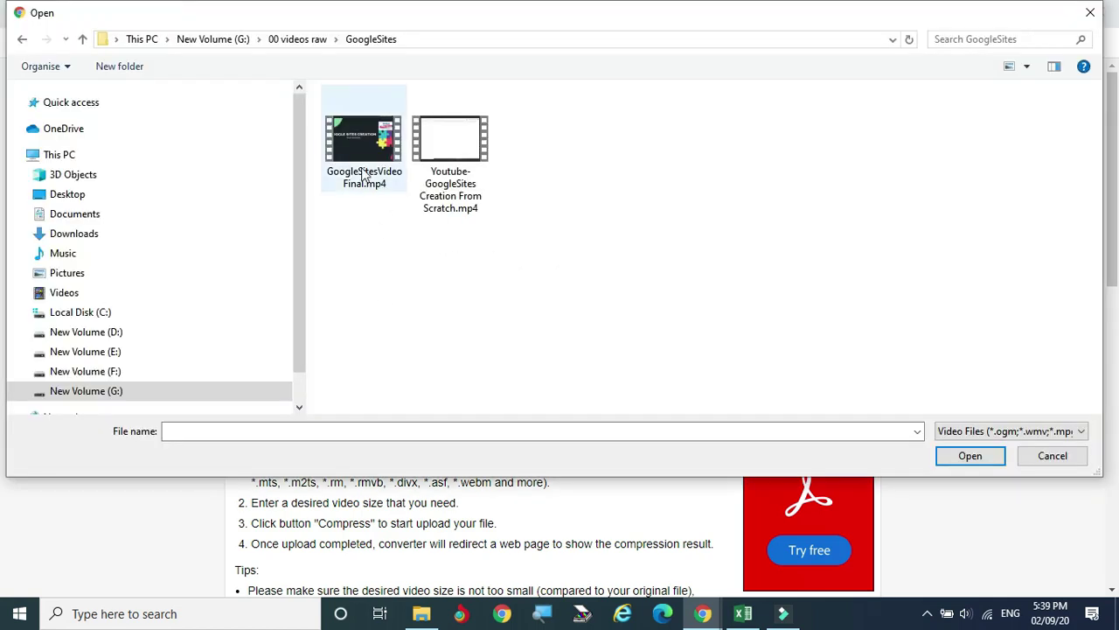
mouse_move(364, 148)
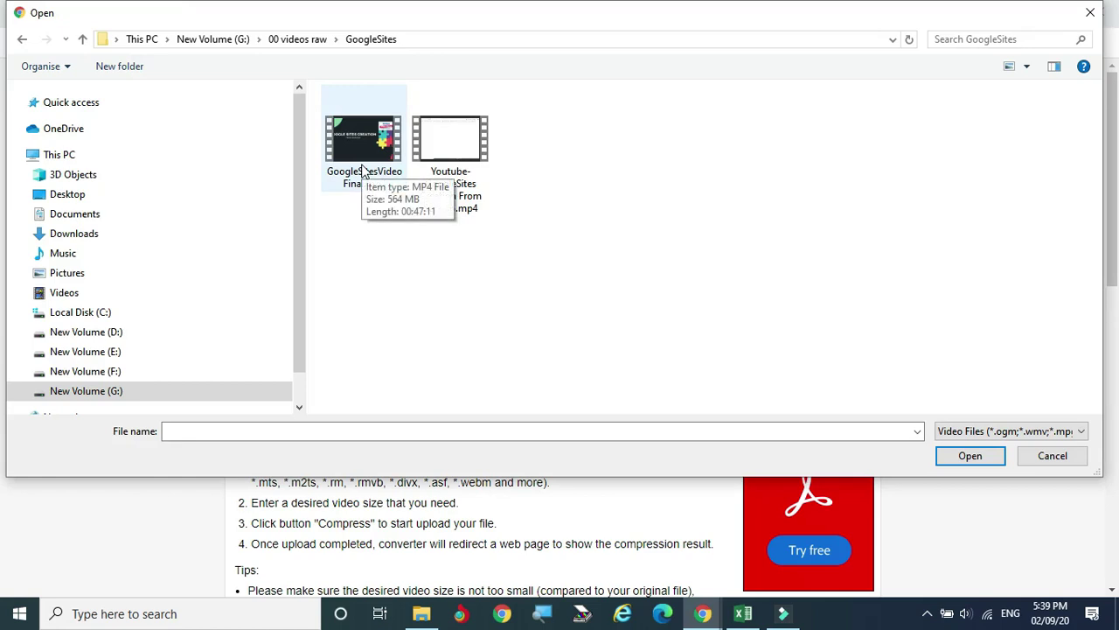
click(364, 169)
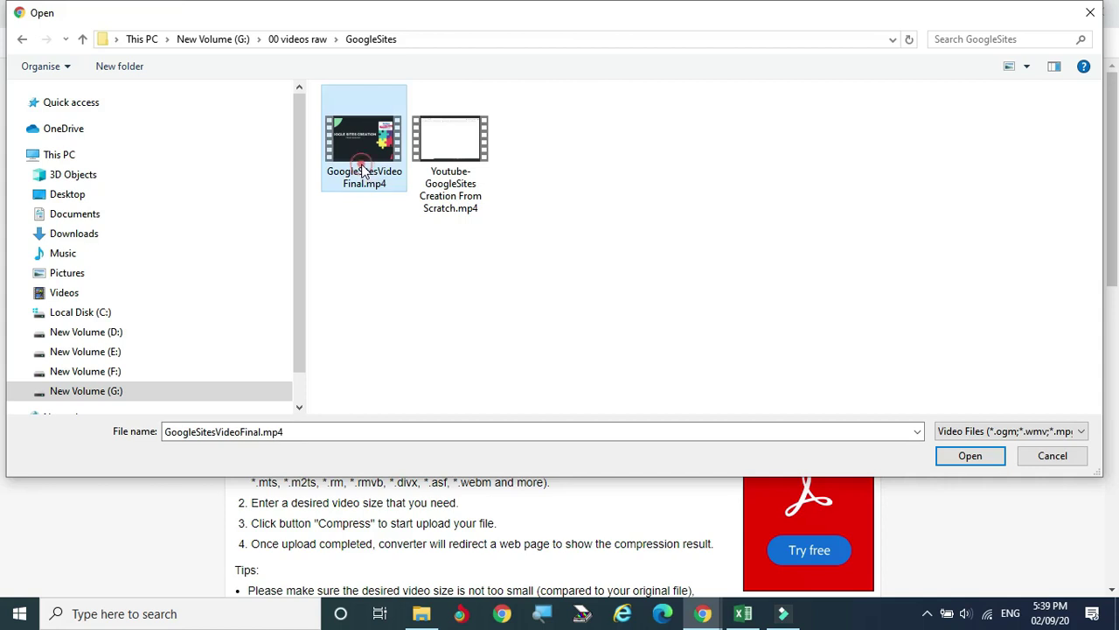
click(984, 456)
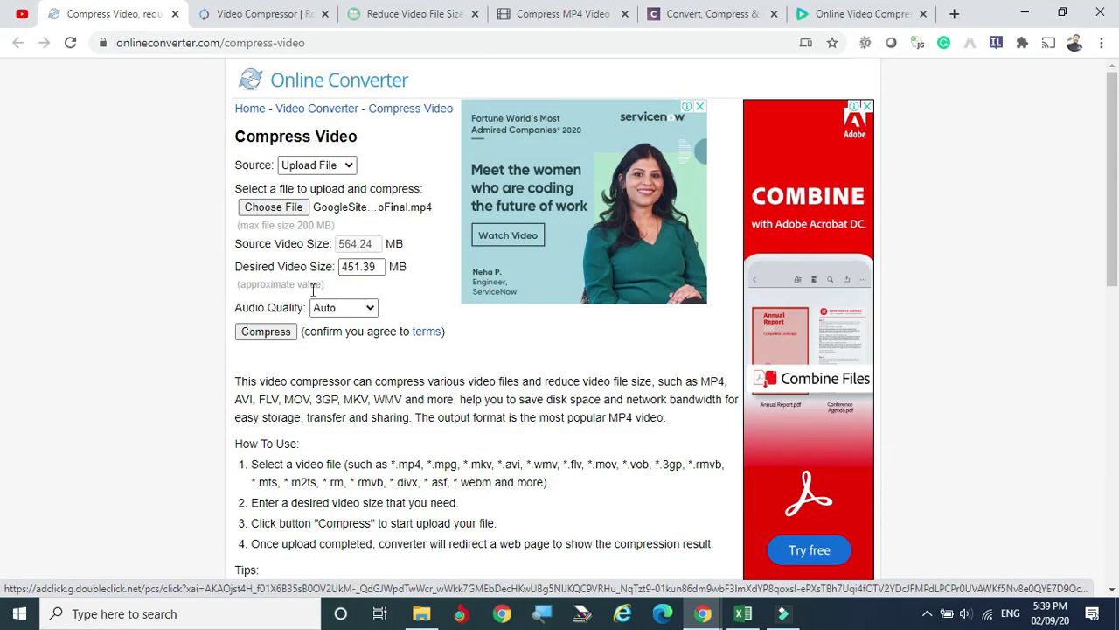
Step: Enter Online Converter's output size 461 in E2 and the reduction formula =D2-E2 in F2
key(alt+Tab)
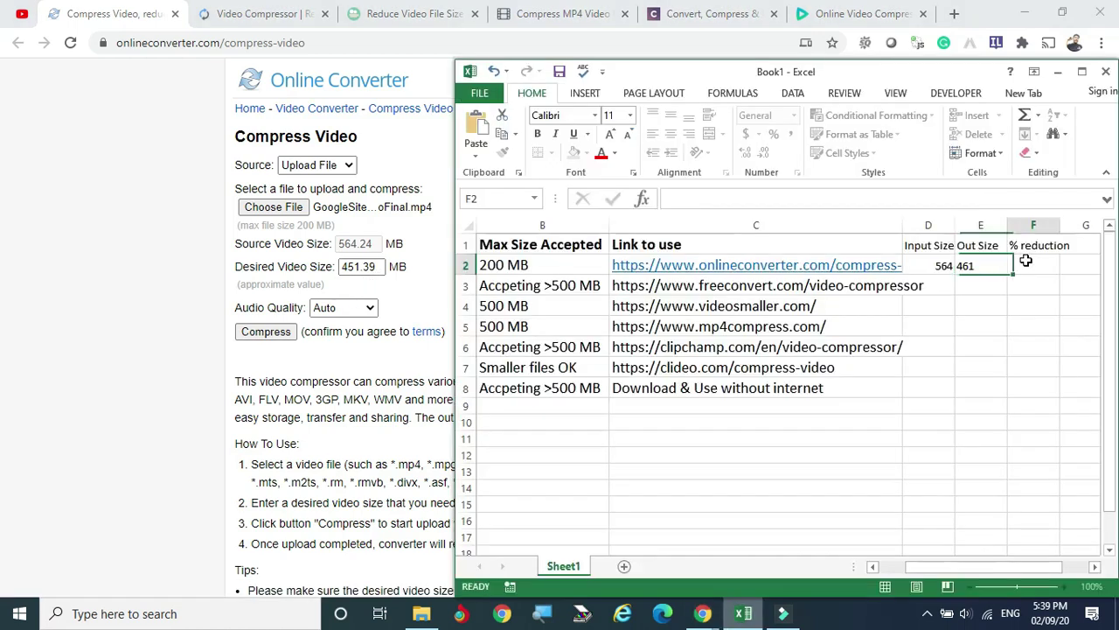
click(1026, 261)
text(=D2-E2)
key(Return)
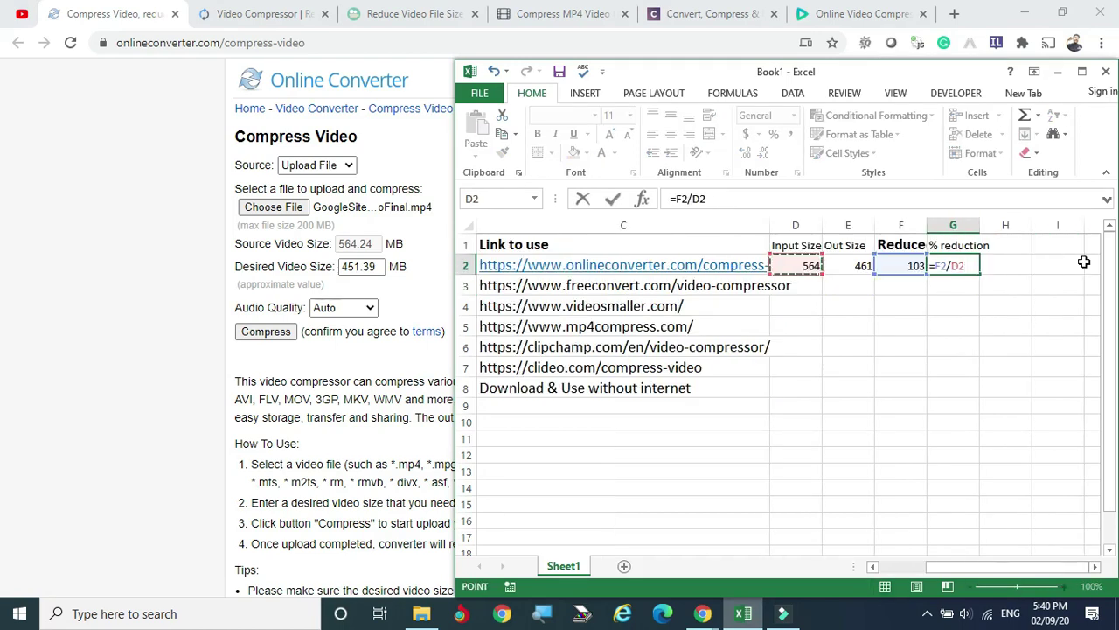
Step: Add the percent-reduction formula in G2 (18.26) with fewer decimals, then go to FreeConvert
text(*)
text(00)
key(Return)
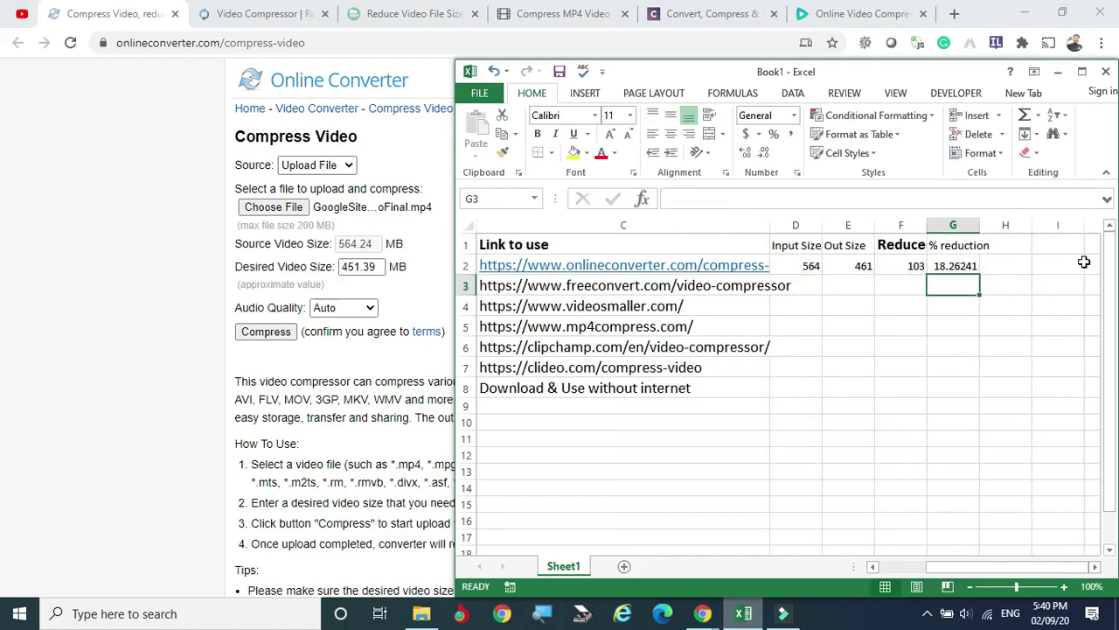
click(962, 264)
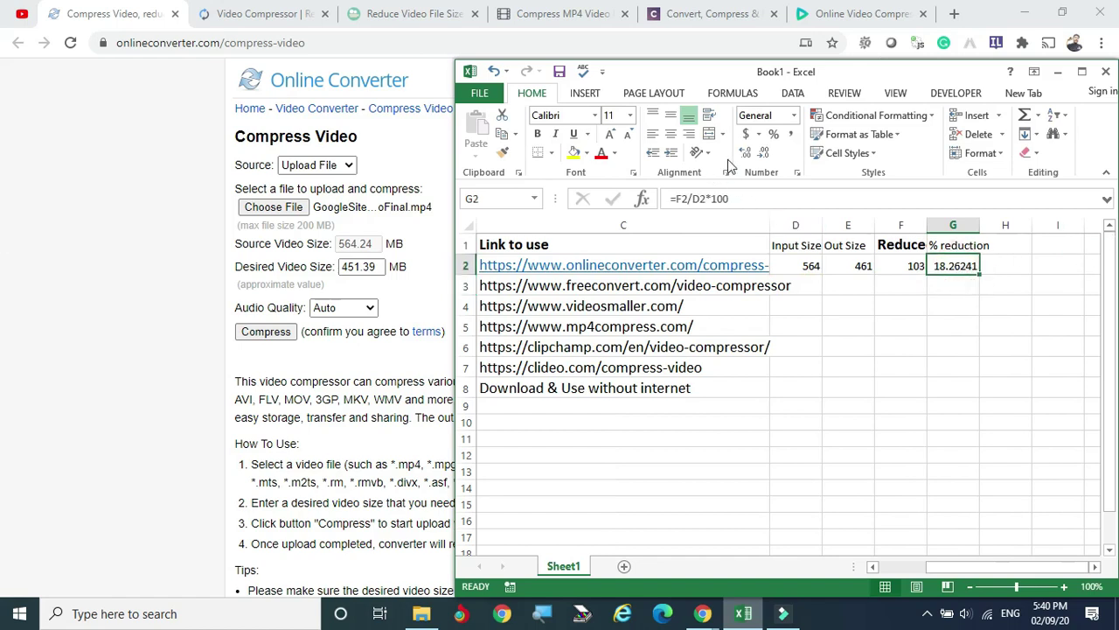
click(764, 155)
click(249, 14)
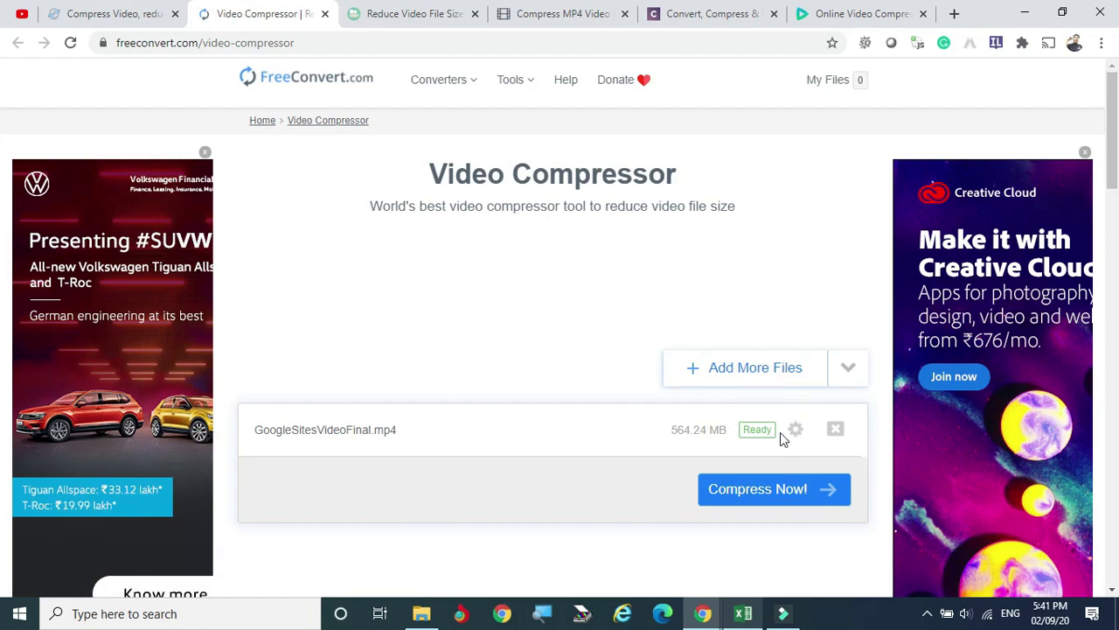
Step: Compress GoogleSitesVideoFinal.mp4 in FreeConvert to 285.05 MB and select the spreadsheet's FreeConvert row
click(766, 377)
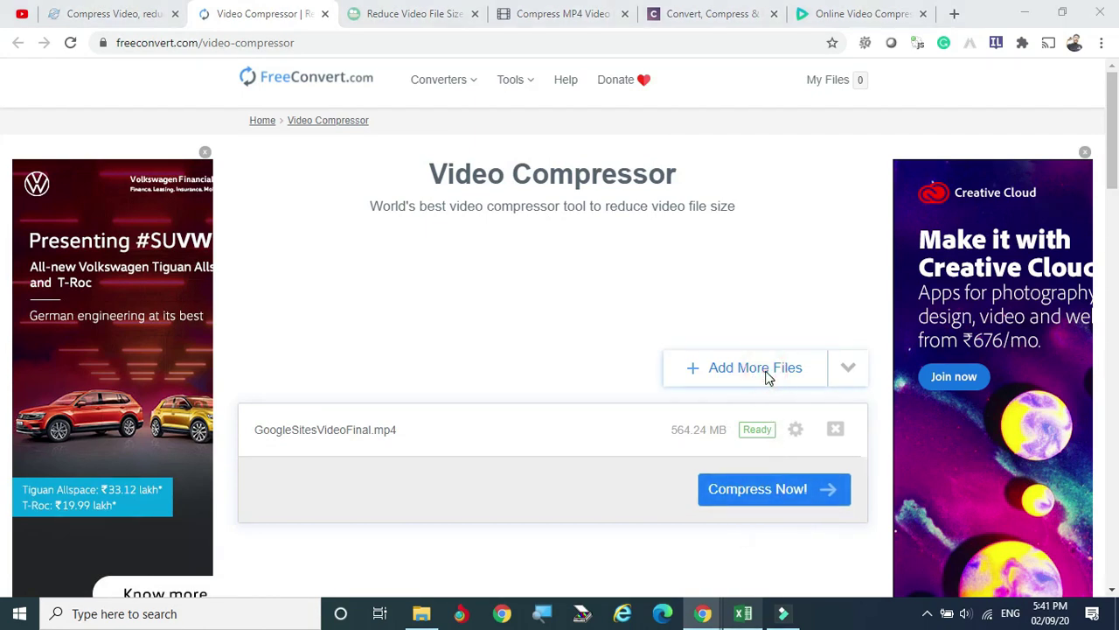
click(364, 111)
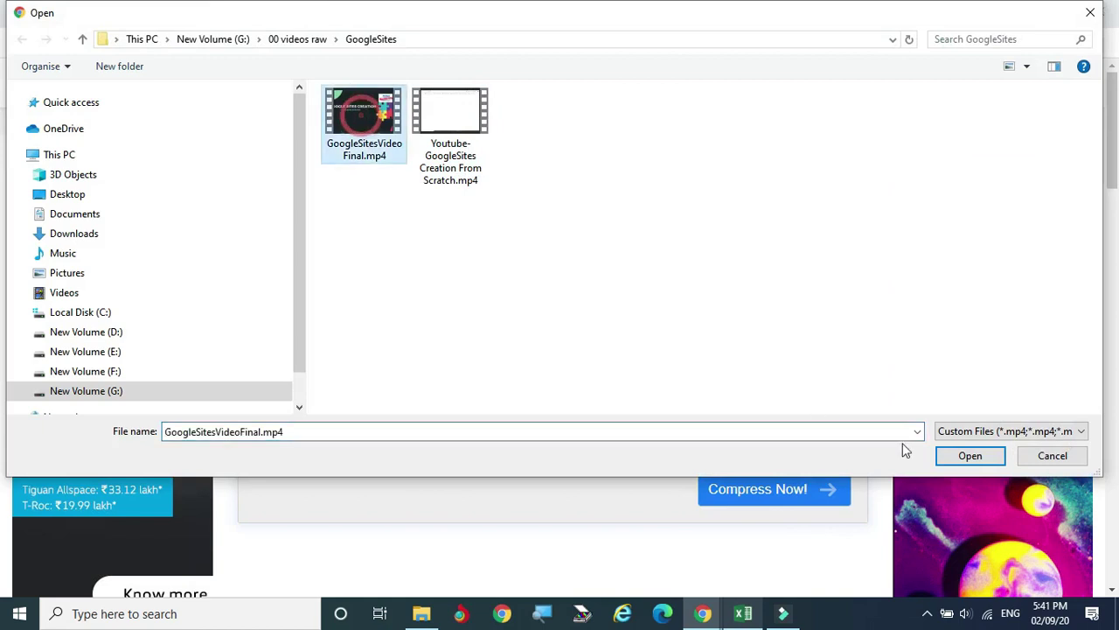
click(972, 455)
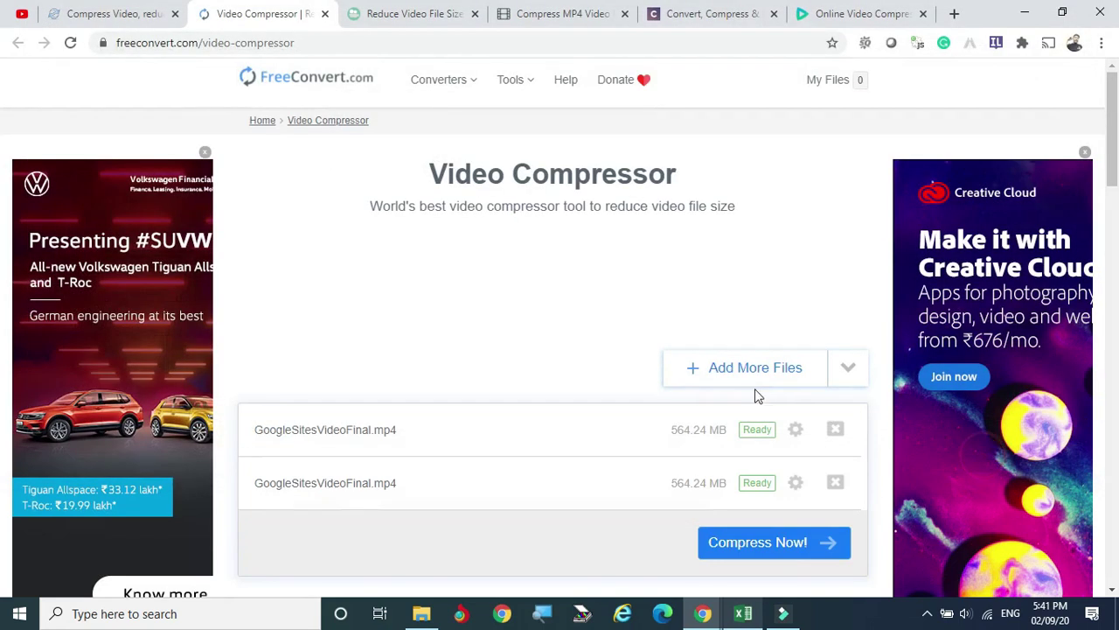
click(835, 483)
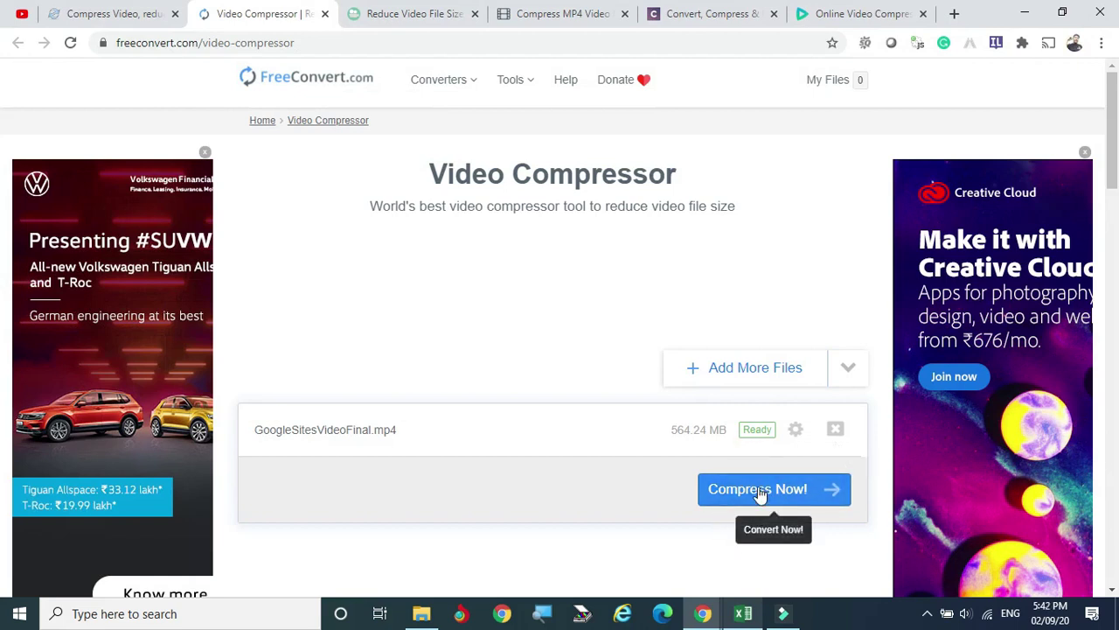
click(759, 490)
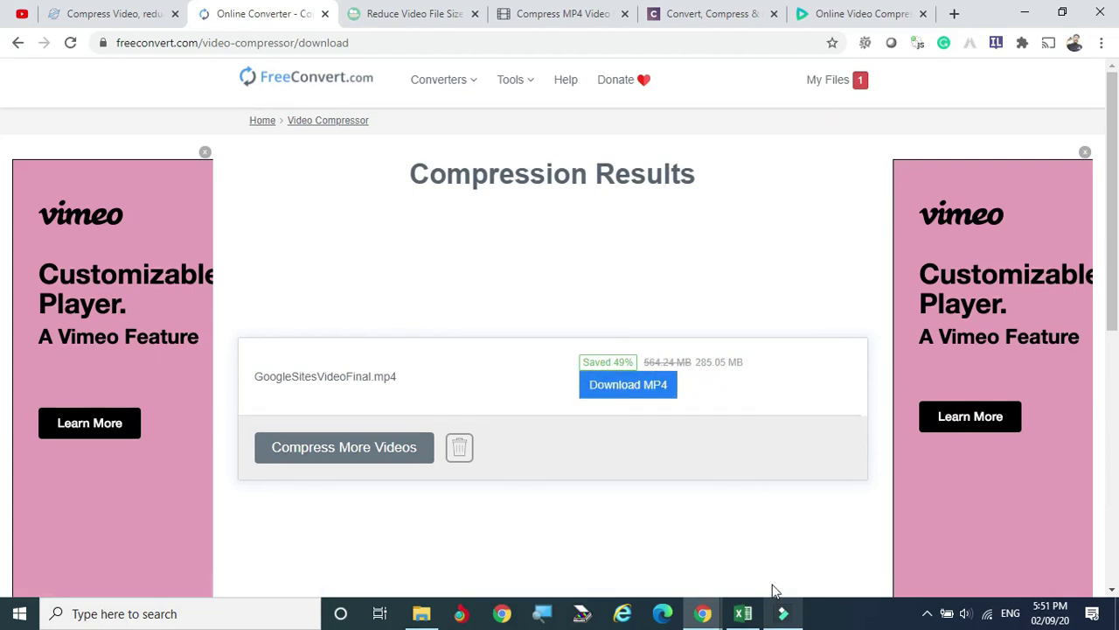
click(743, 613)
click(839, 346)
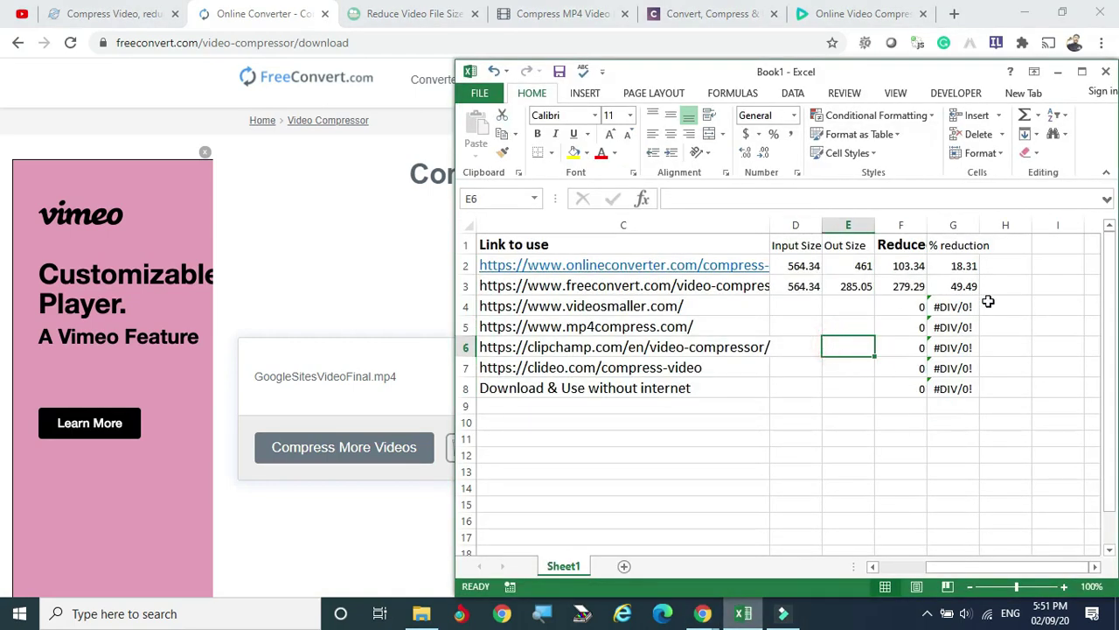
Step: On VideoSmaller, swap GoogleSitesVideoFinal.mp4 for the 30.8 MB Audacity Noise Reduction Fade InOut.mp4
click(713, 608)
click(612, 525)
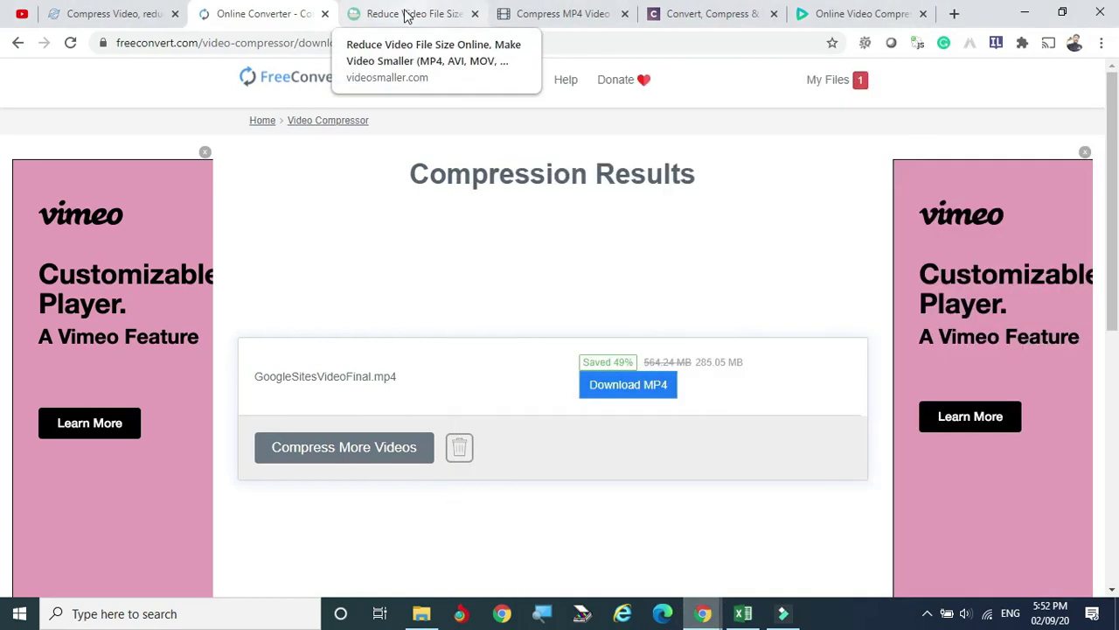
click(404, 14)
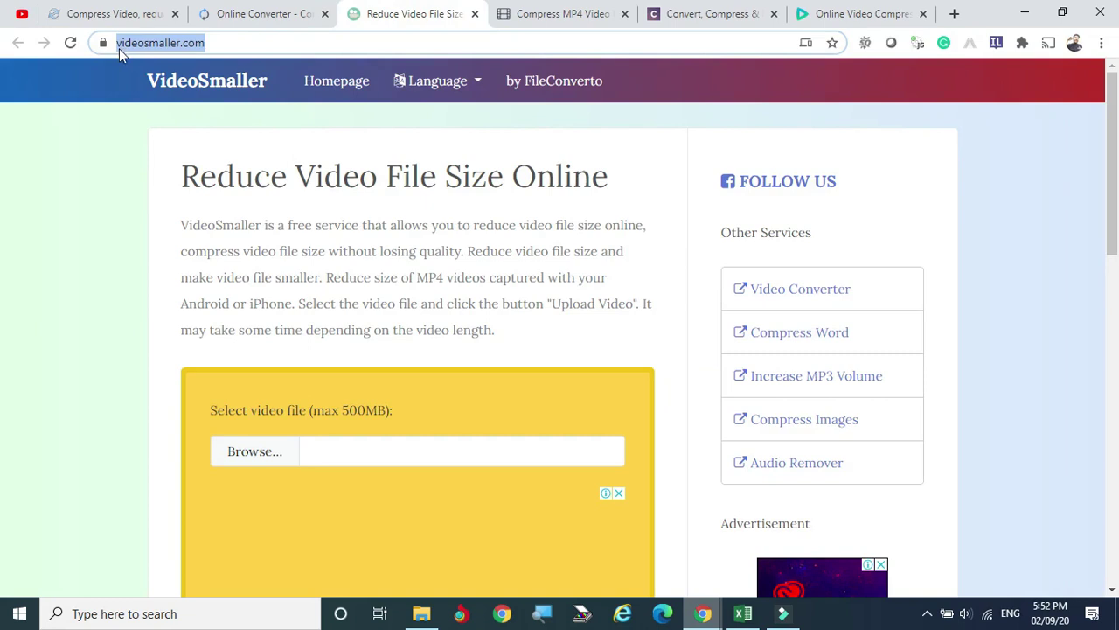
click(257, 454)
click(367, 140)
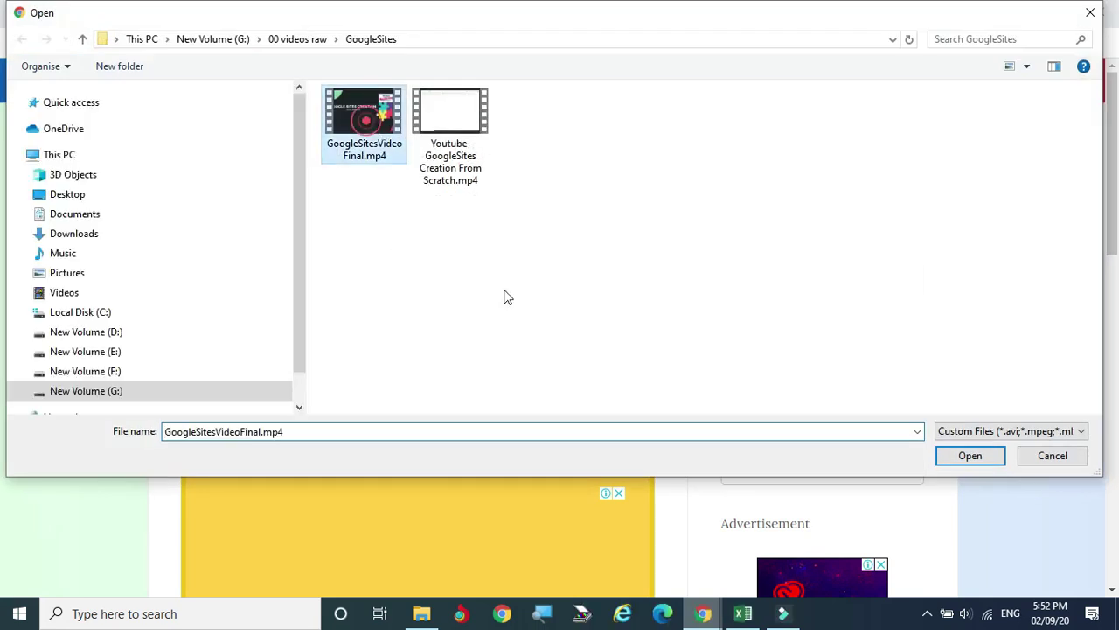
click(972, 457)
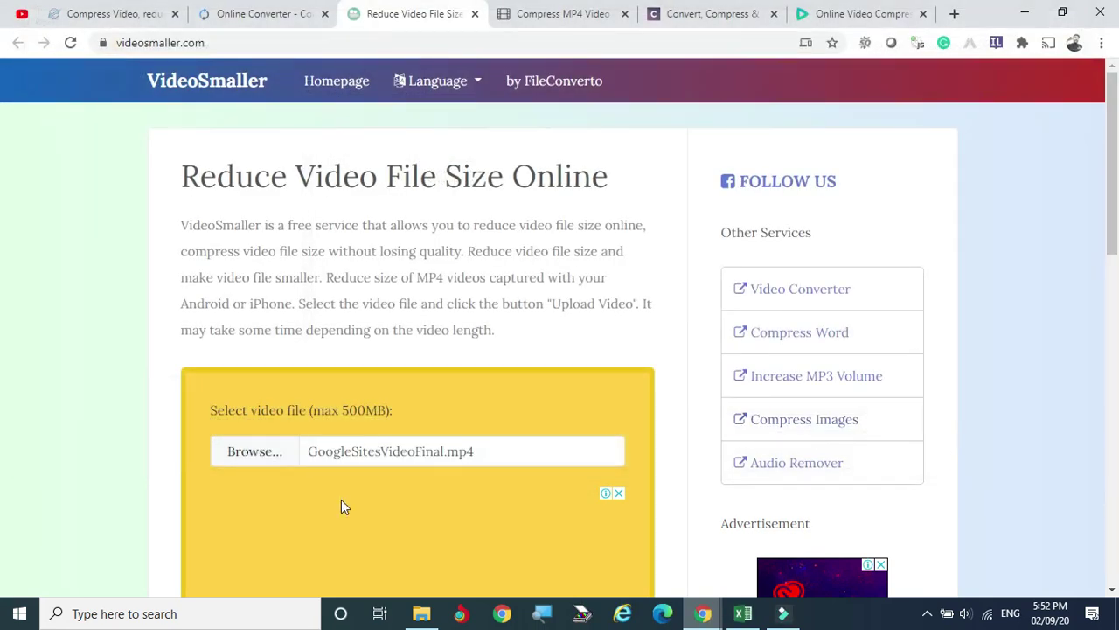
click(361, 446)
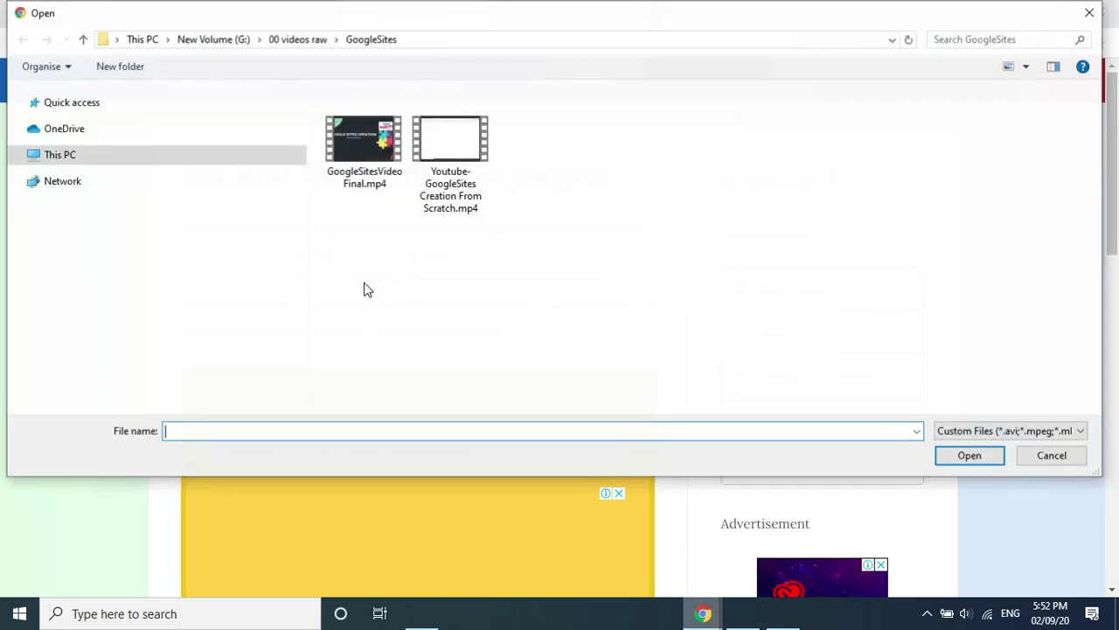
mouse_move(364, 112)
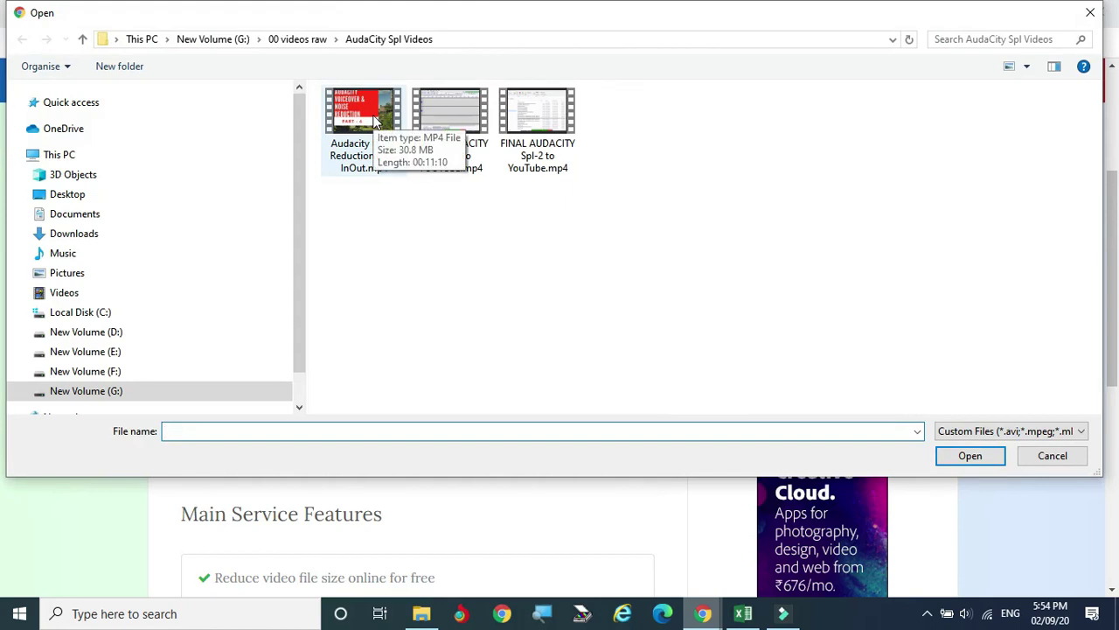
click(374, 121)
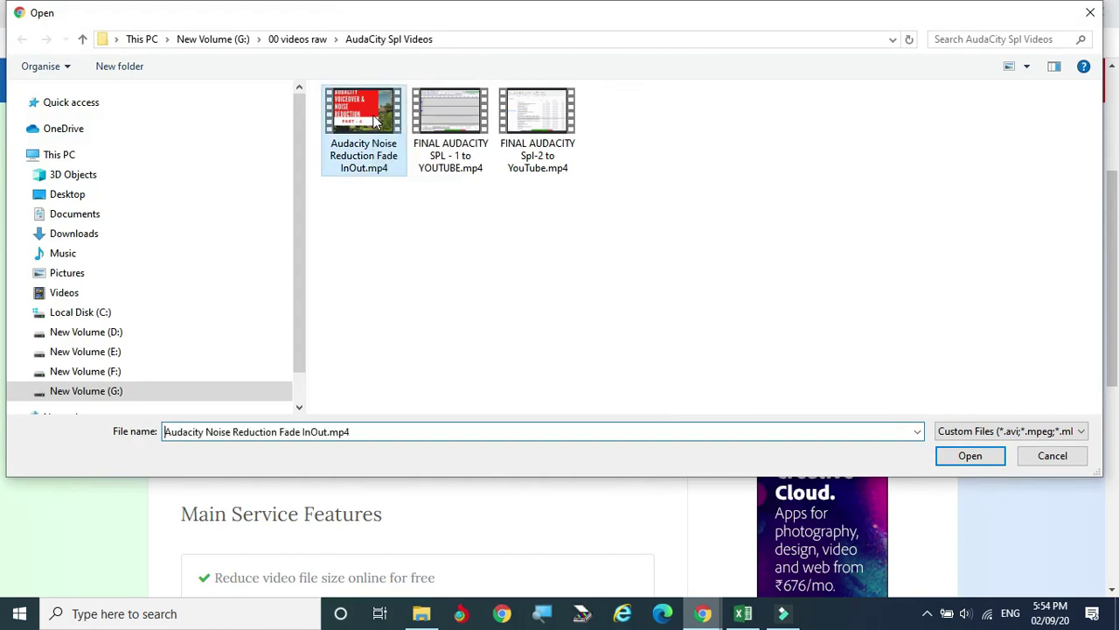
Step: Confirm Audacity Noise Reduction Fade InOut.mp4 as VideoSmaller's video to upload
click(978, 456)
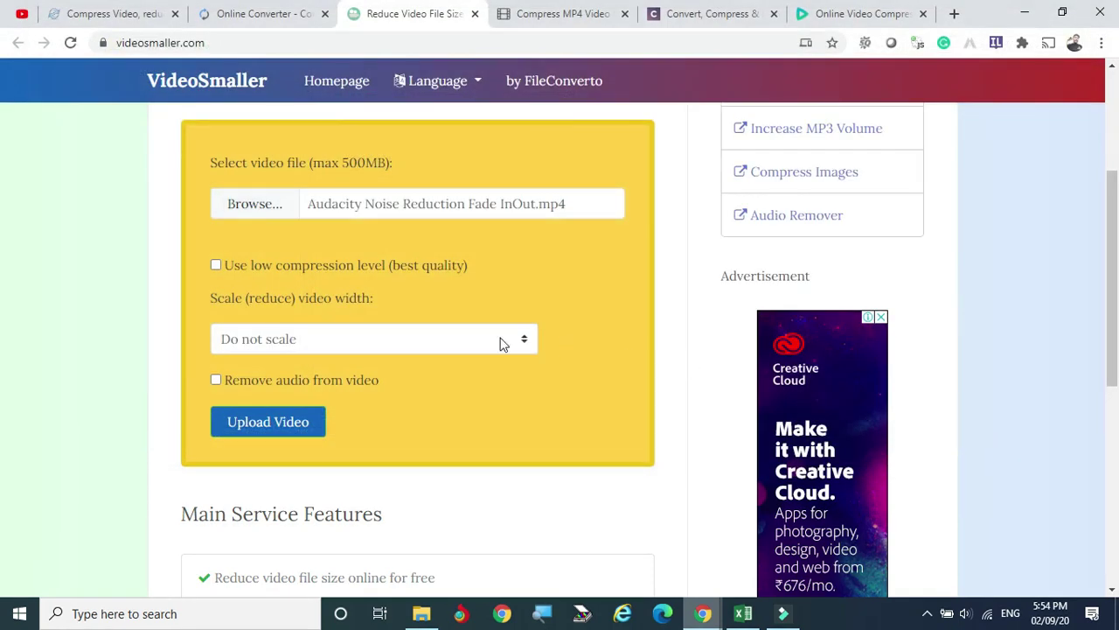
click(744, 613)
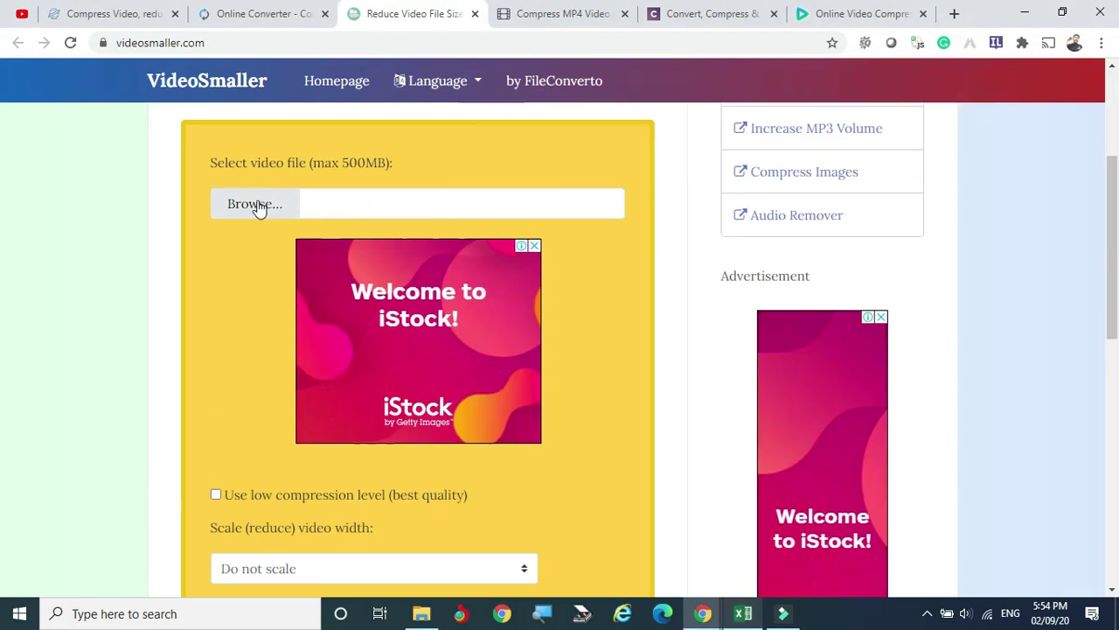
click(256, 204)
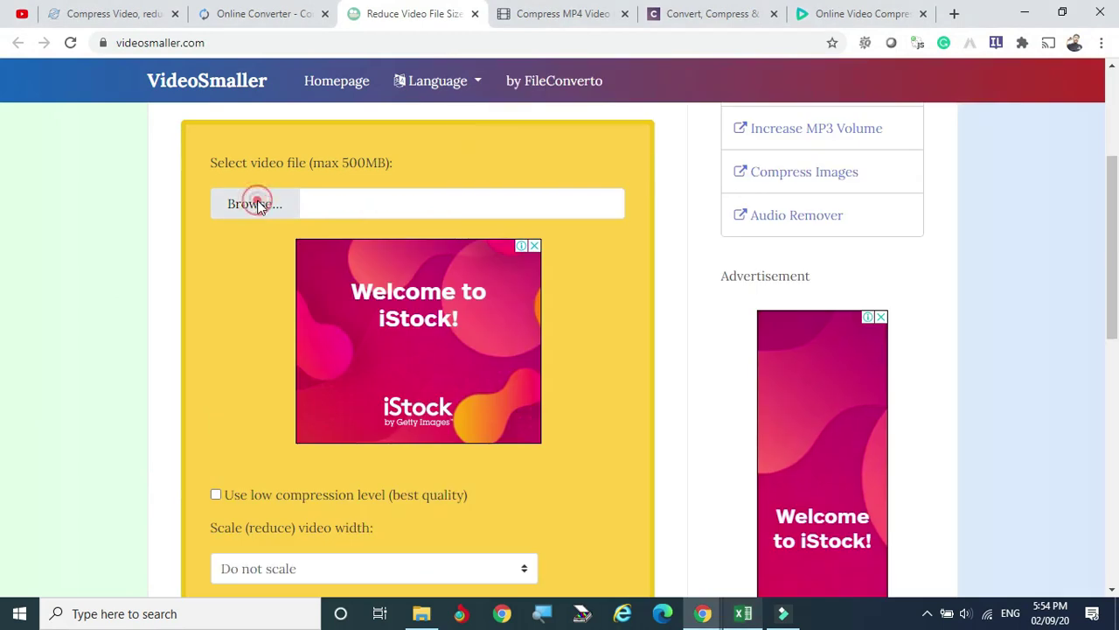
click(375, 143)
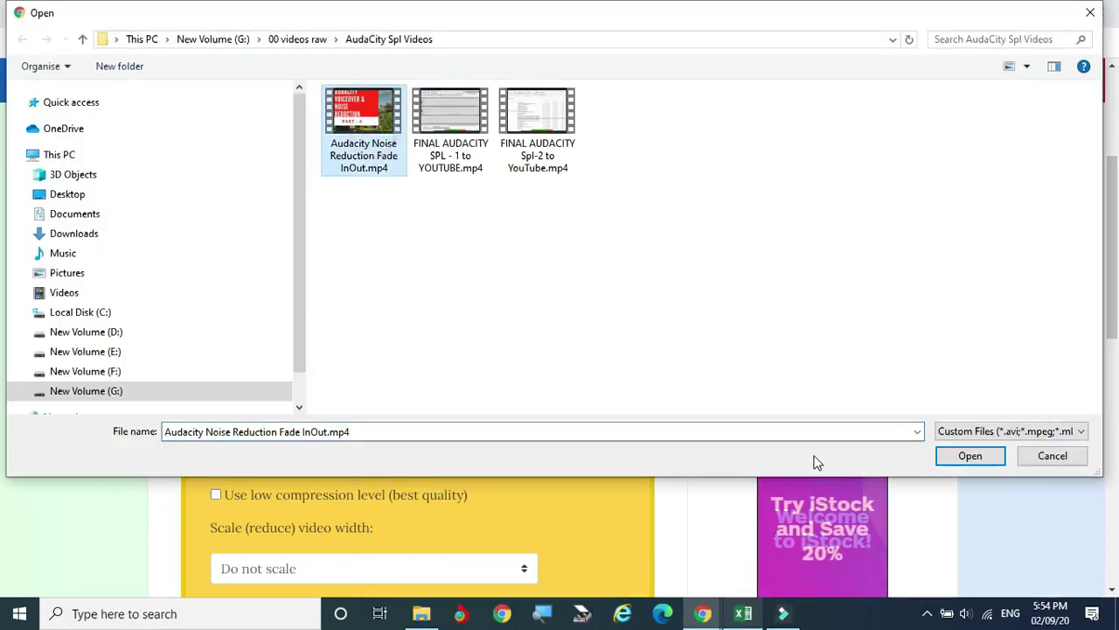
click(967, 455)
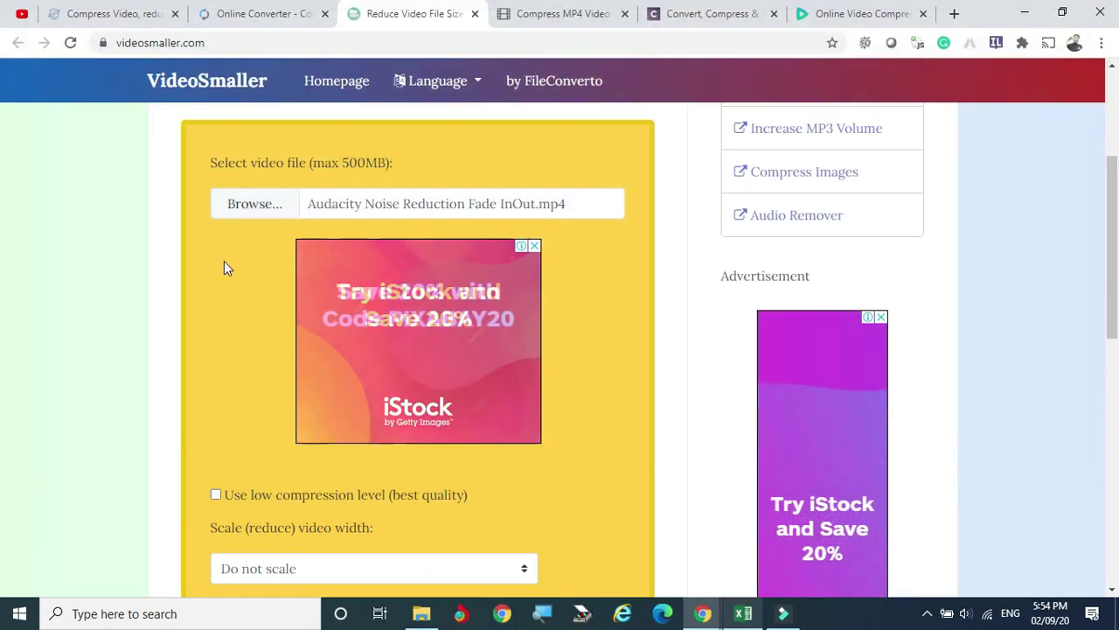
Step: Compress it at low compression level and review the result: 30.86 MB to 30.87 MB
scroll(262, 376, down, 2)
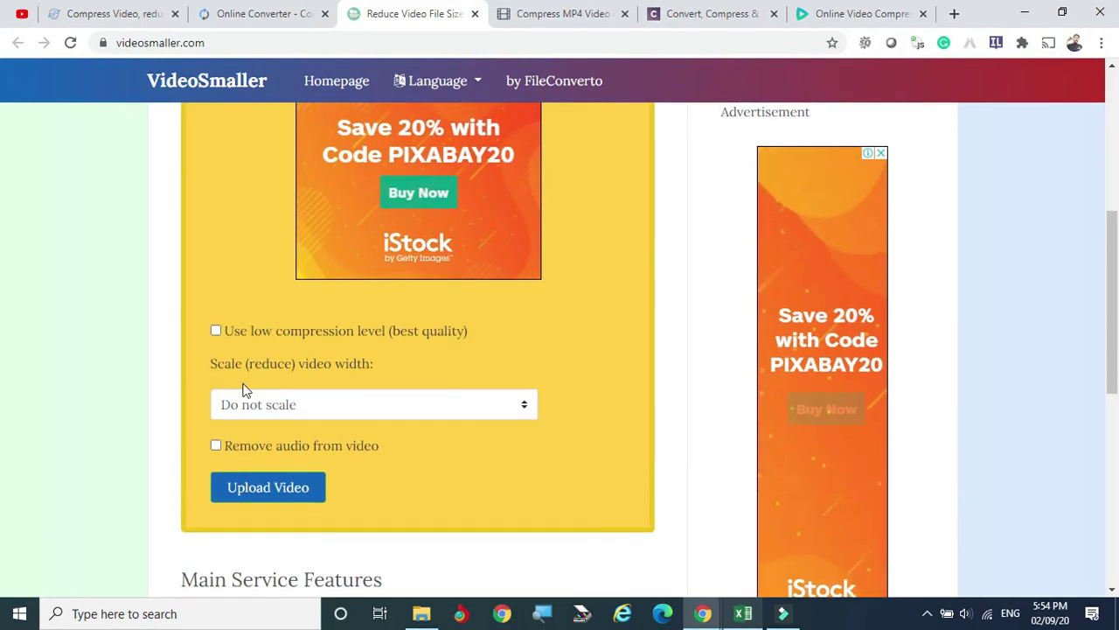
click(216, 331)
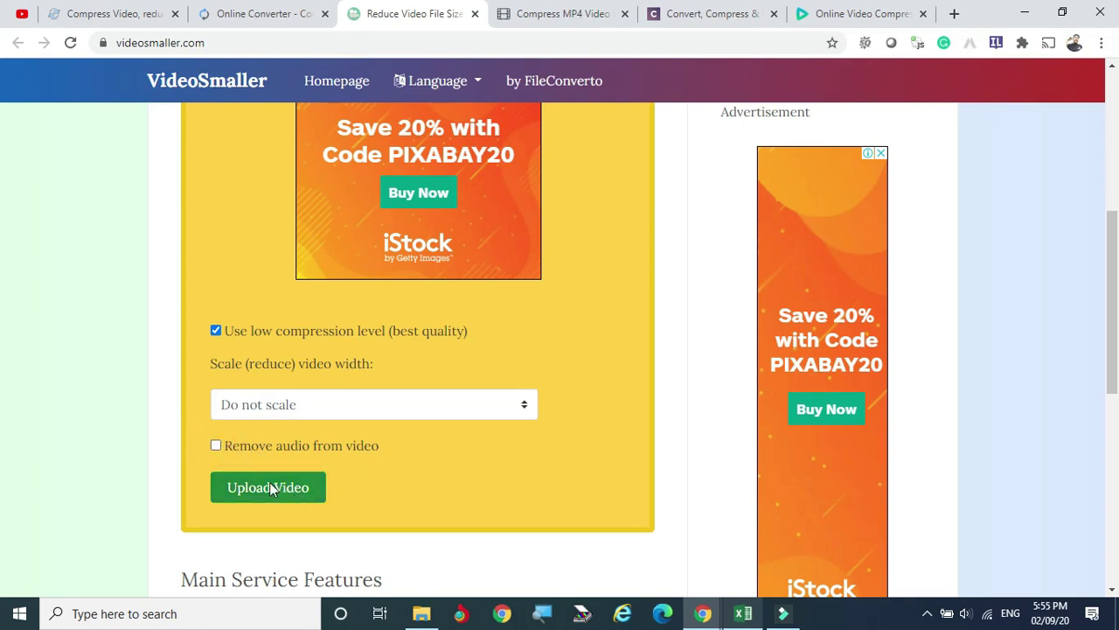
click(270, 482)
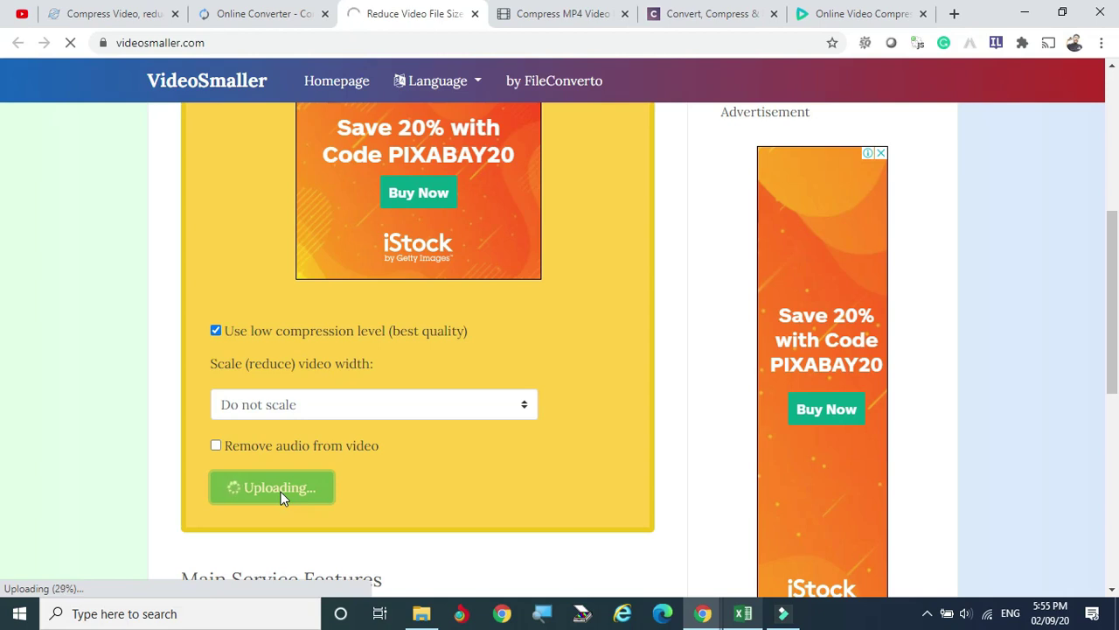
scroll(282, 458, up, 1)
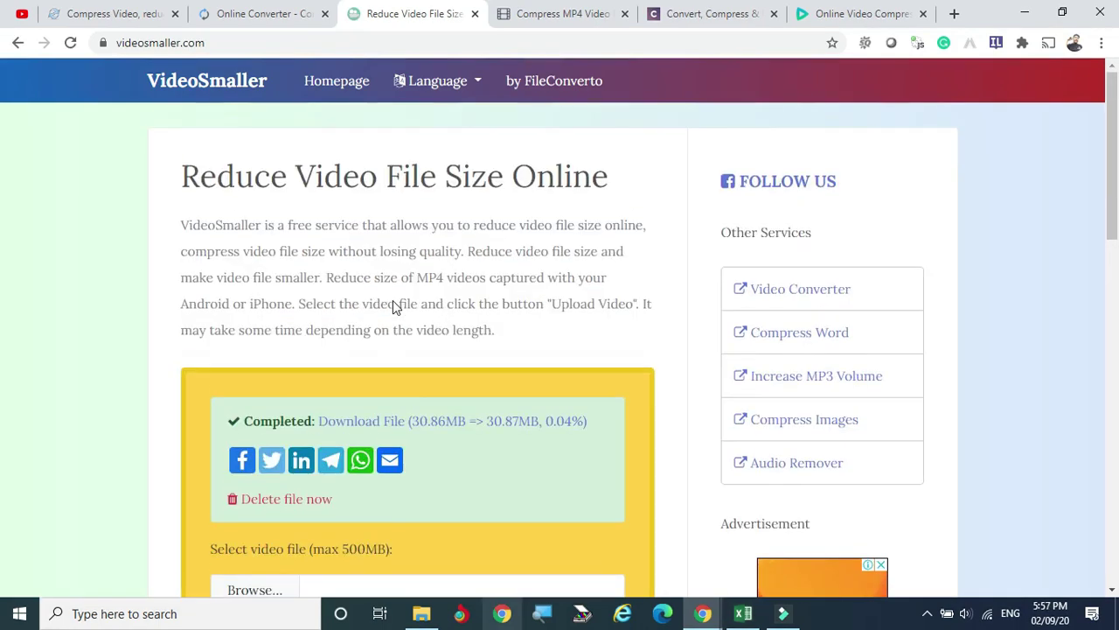
scroll(392, 303, down, 2)
scroll(392, 303, down, 1)
scroll(392, 303, down, 3)
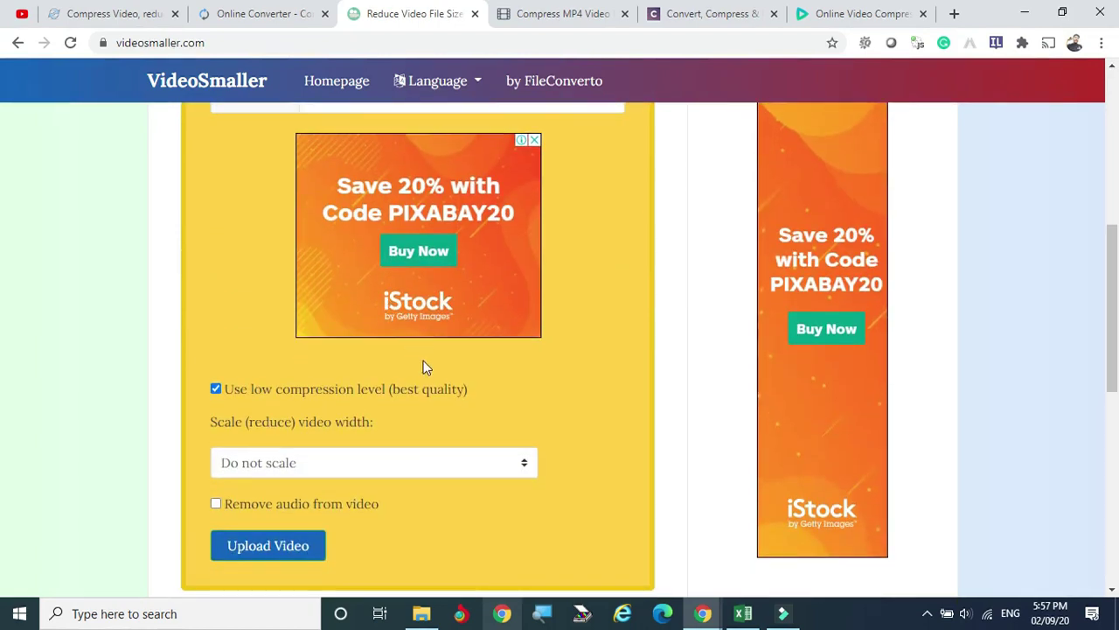
scroll(416, 458, up, 5)
scroll(417, 458, up, 1)
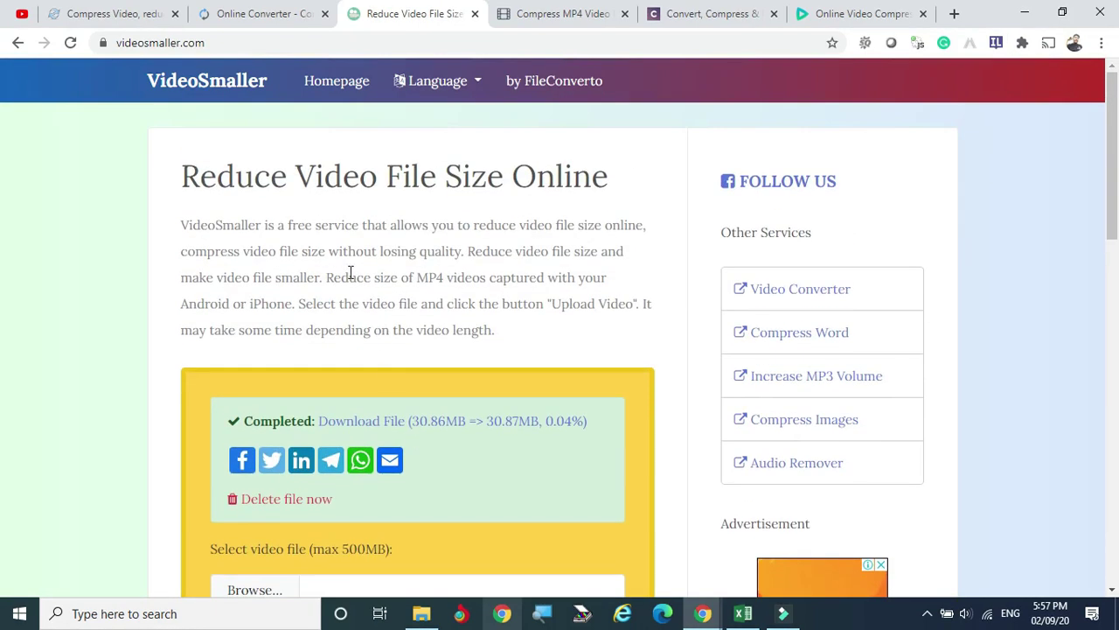
scroll(341, 321, down, 2)
scroll(341, 321, down, 1)
scroll(341, 321, down, 2)
scroll(341, 321, up, 3)
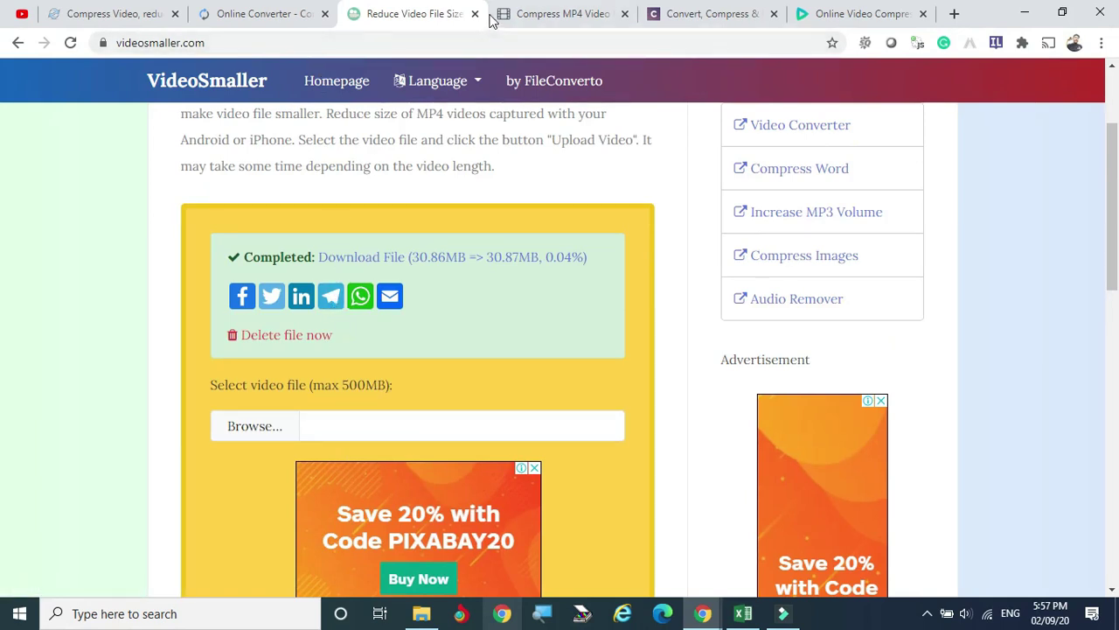
Step: Compress Audacity Noise Reduction Fade InOut.mp4 on MP4Compress to 23.56 MB, a 23.66% reduction
click(555, 16)
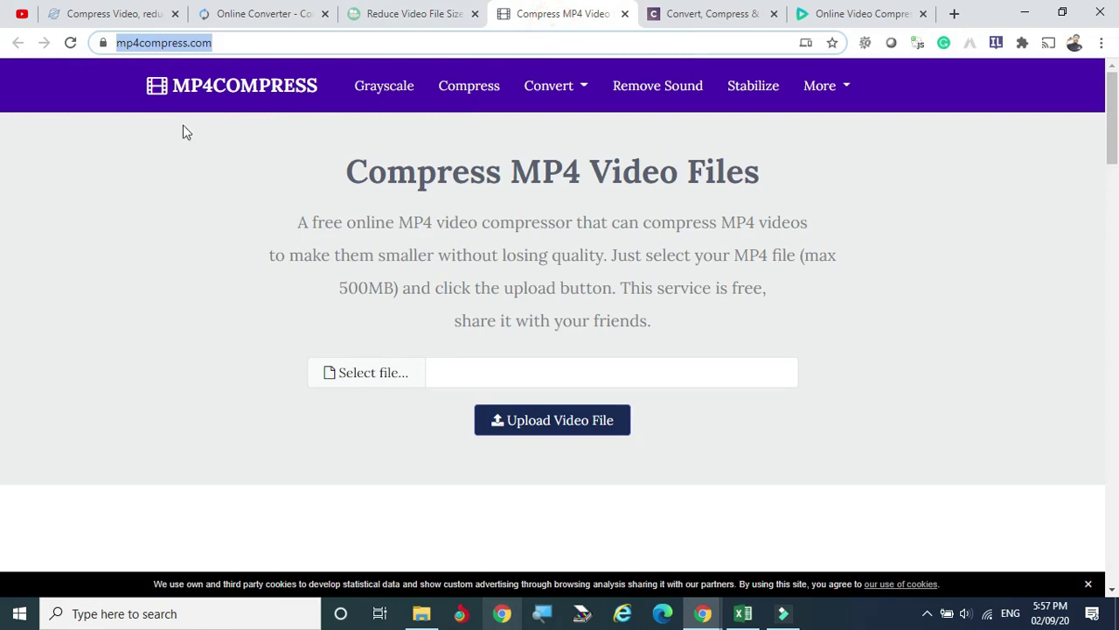
click(27, 194)
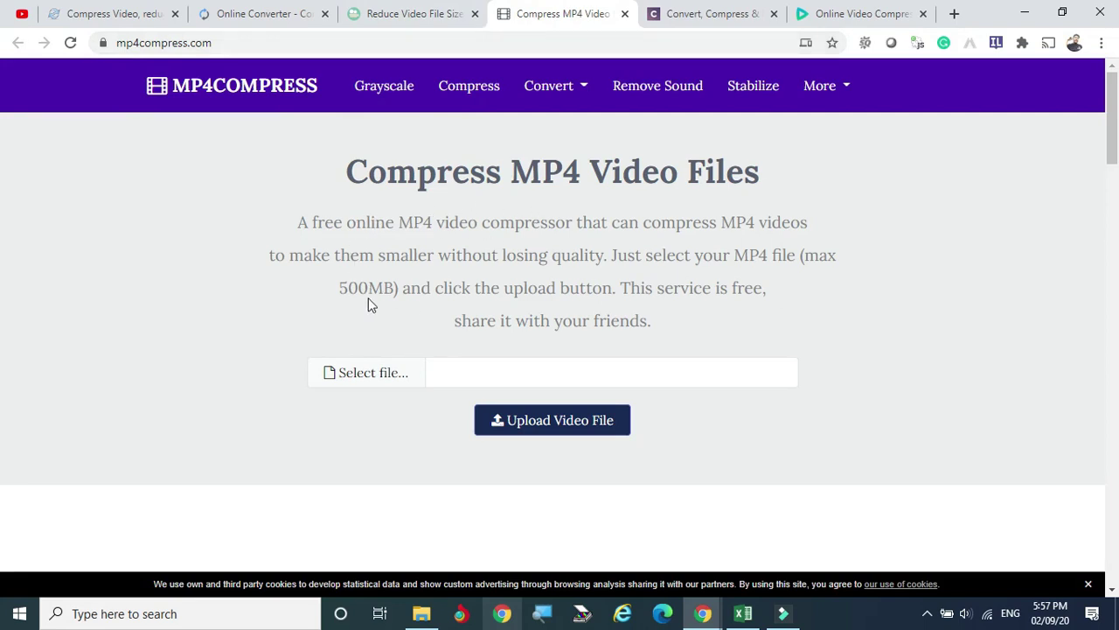
click(373, 378)
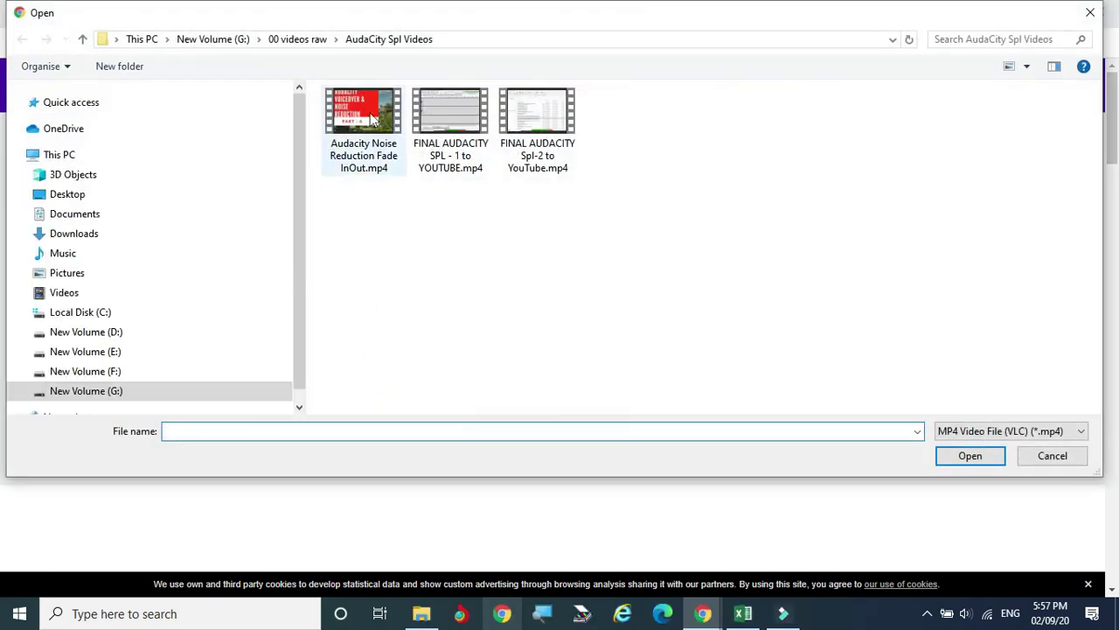
click(366, 109)
click(989, 454)
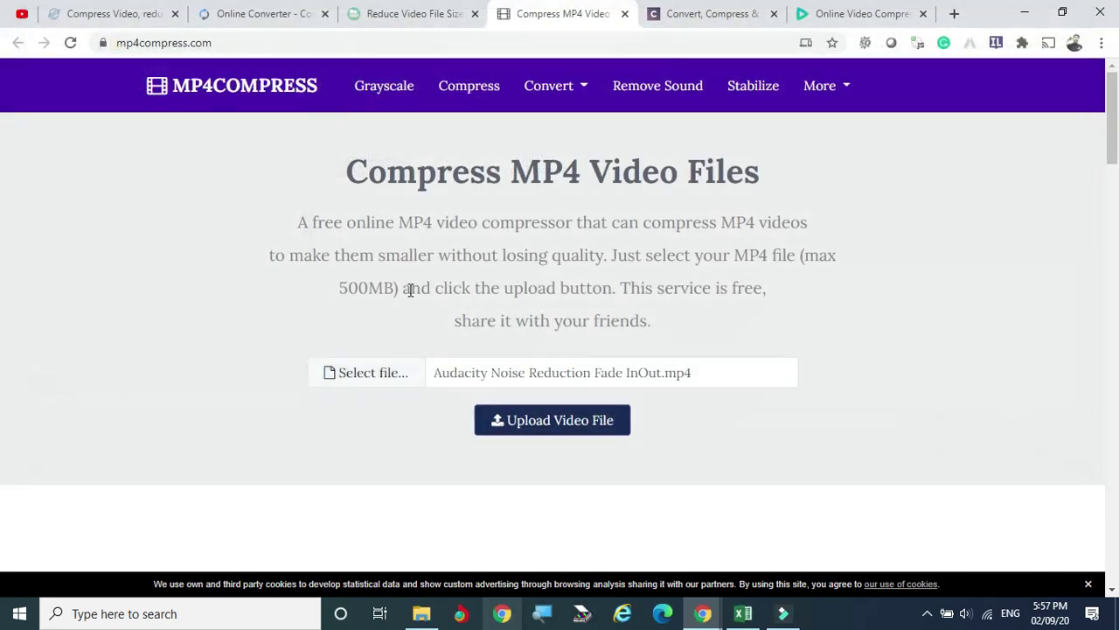
click(548, 421)
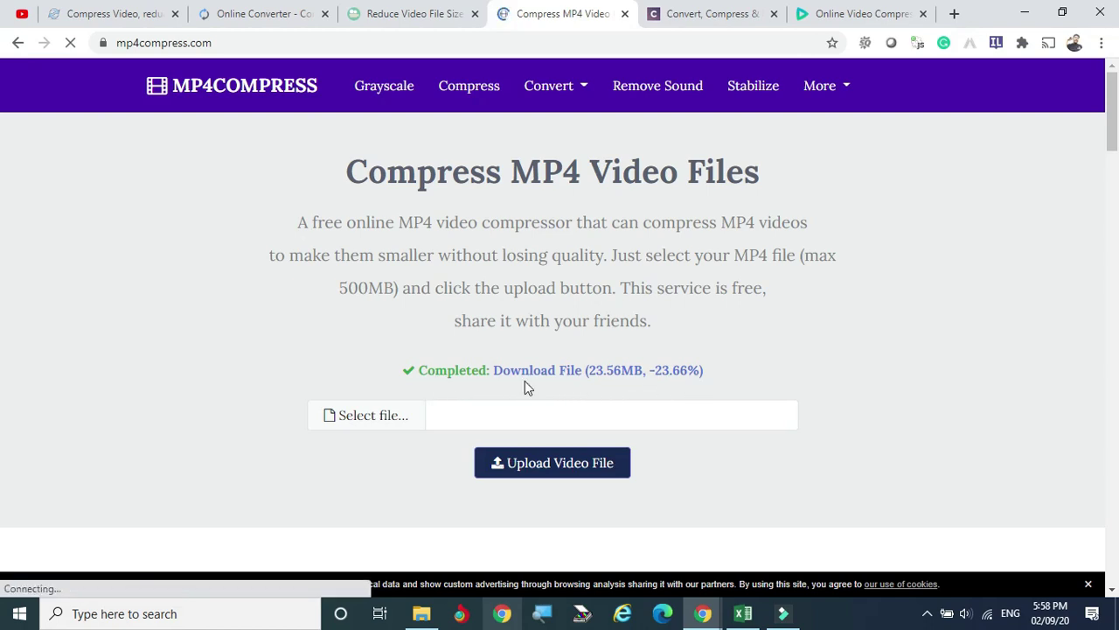
Step: Log mp4compress in Excel: output 26.56 in E5, input 30.8 in D5, giving 13.77%
click(744, 616)
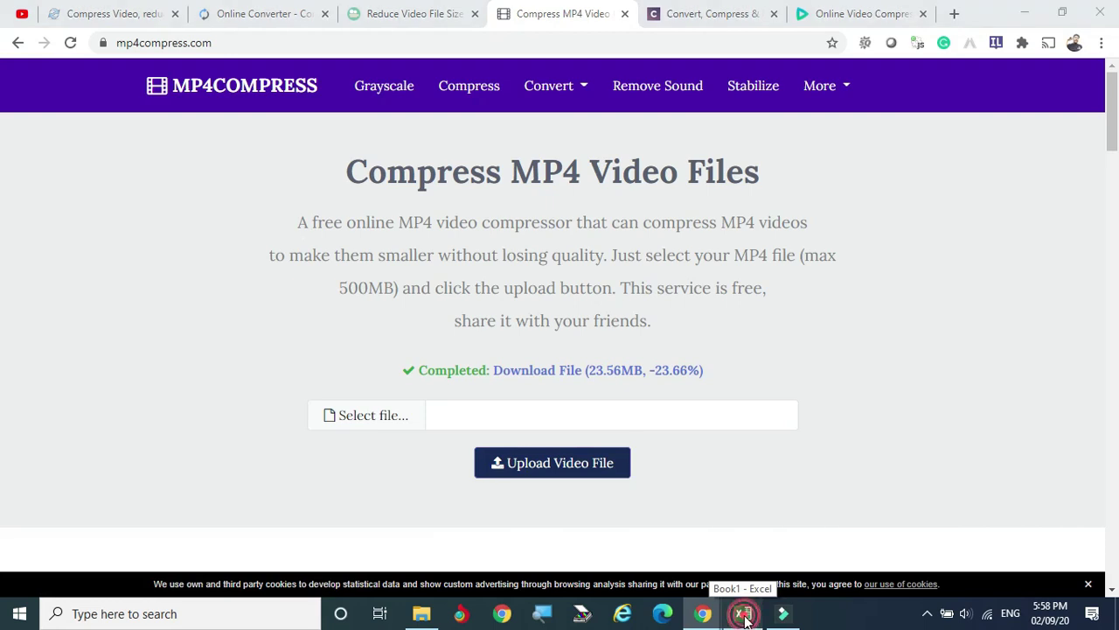
click(845, 306)
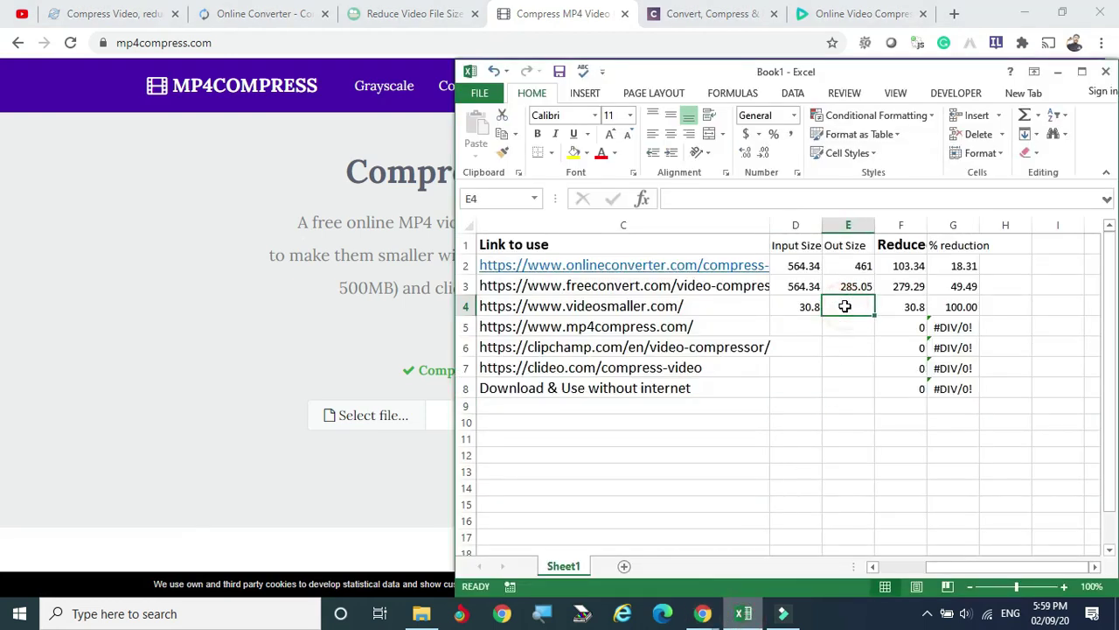
click(845, 321)
text(26.56)
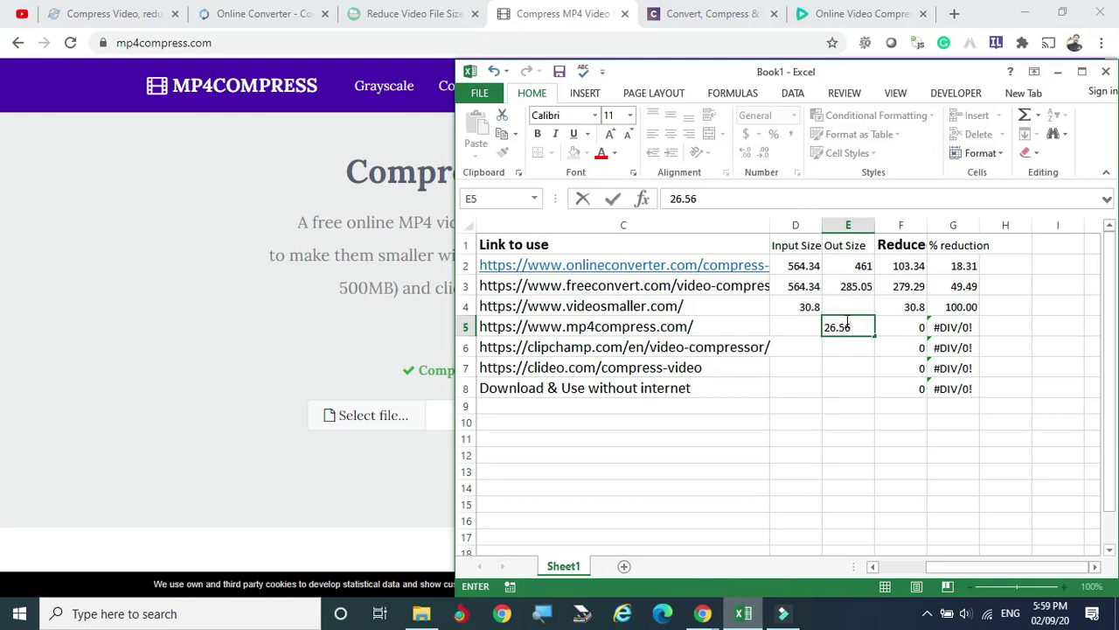
key(Left)
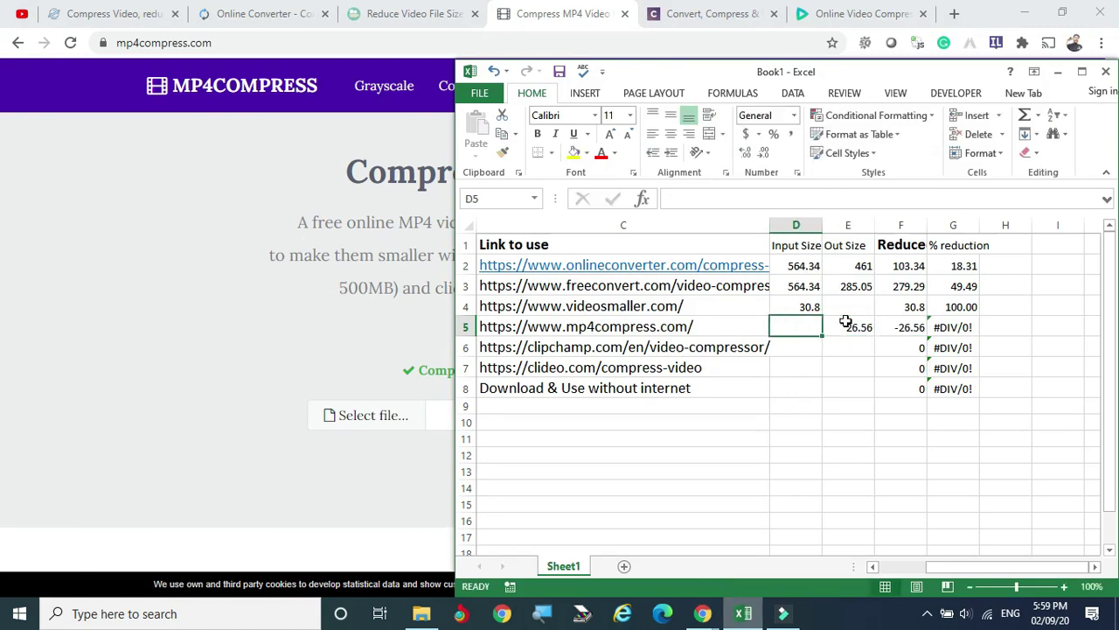
text(30.8)
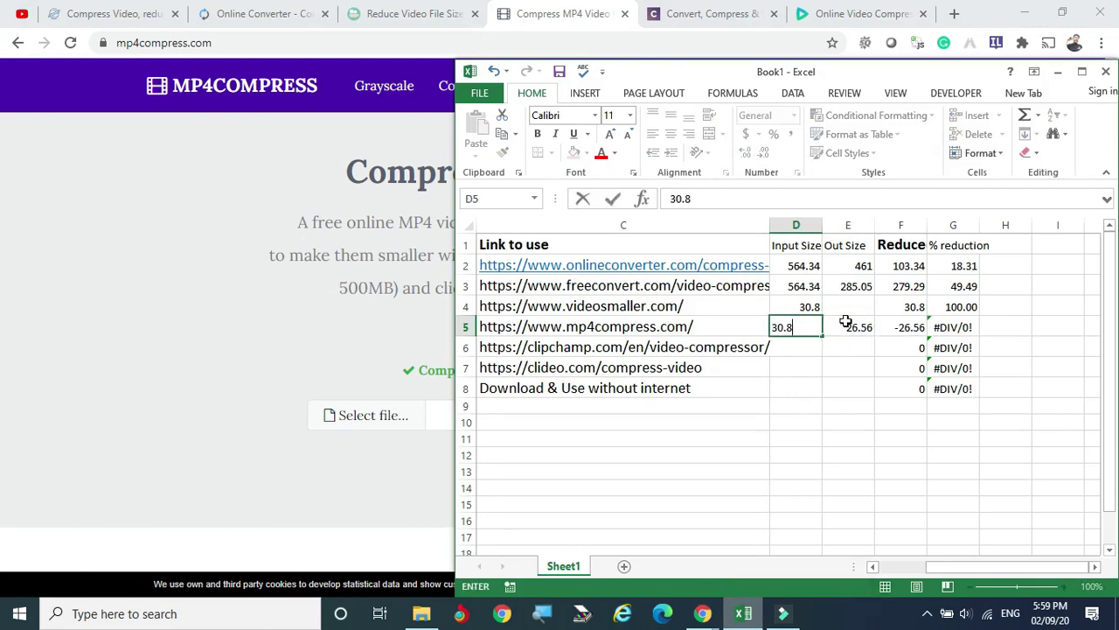
key(Return)
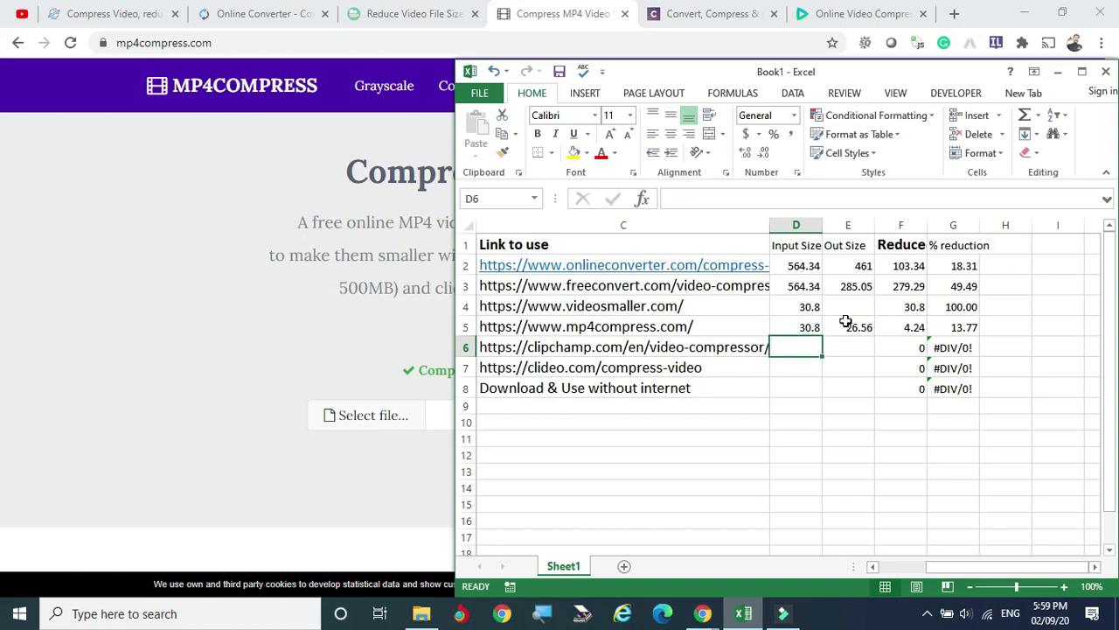
key(Up)
key(Right)
key(Right)
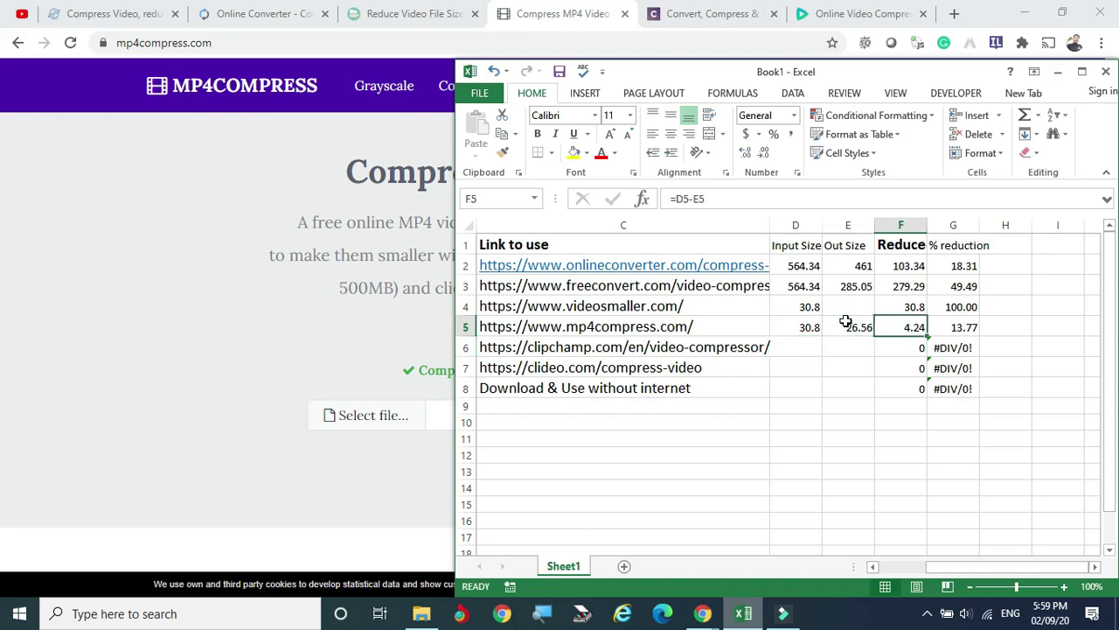
Step: Bring the browser's MP4Compress page back to the front
click(80, 306)
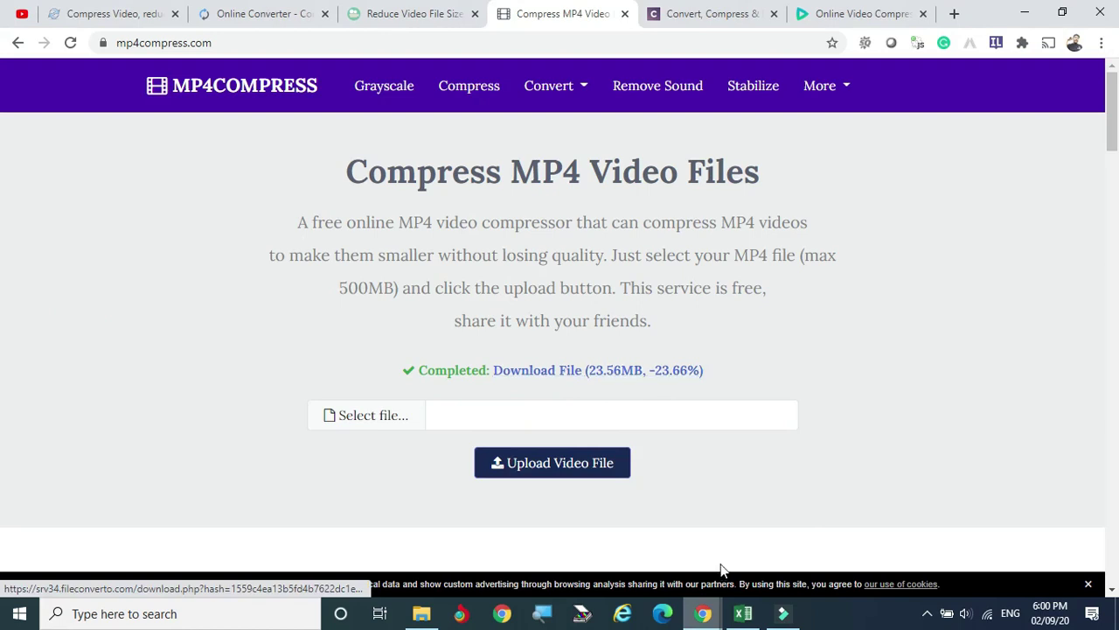
click(744, 613)
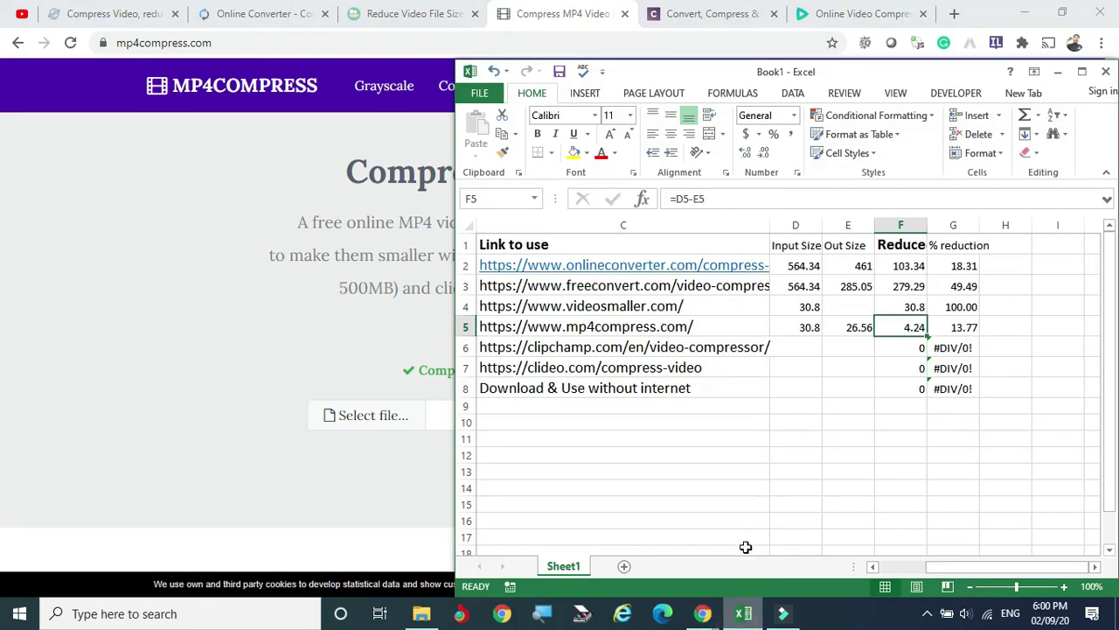
click(105, 422)
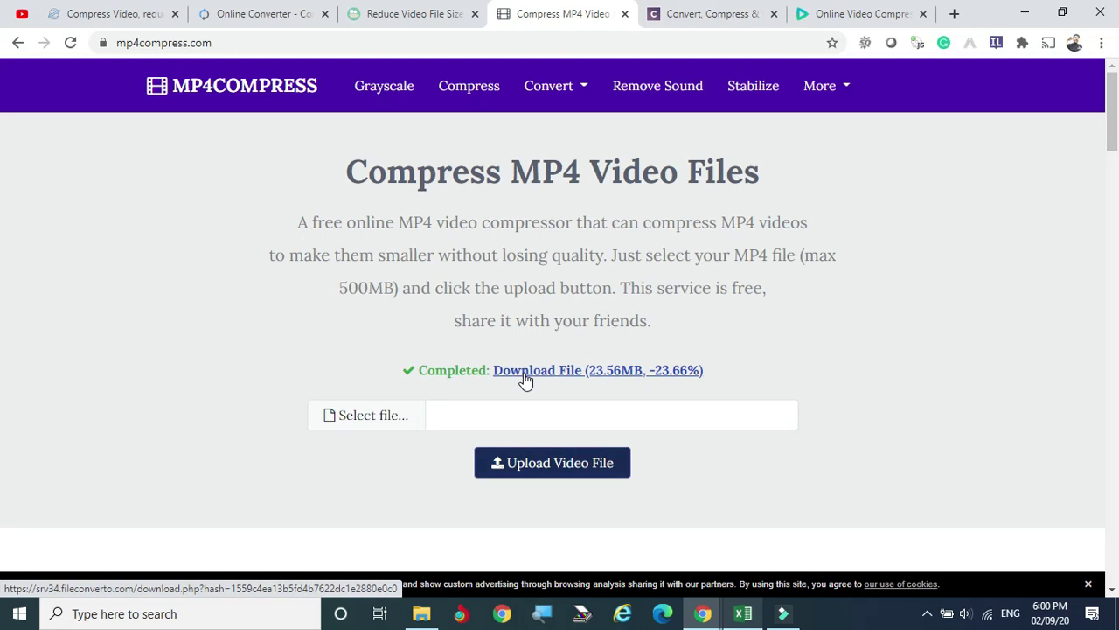
Step: Load the Clipchamp Utilities dashboard by trimming the address to util.clipchamp.com
click(706, 17)
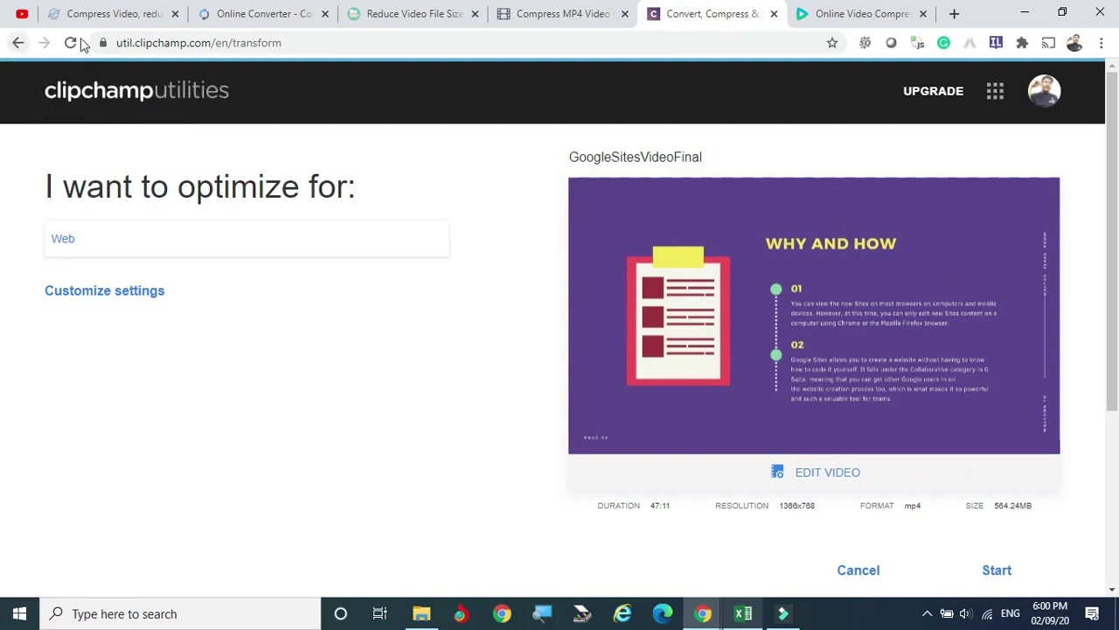
click(292, 42)
double_click(292, 42)
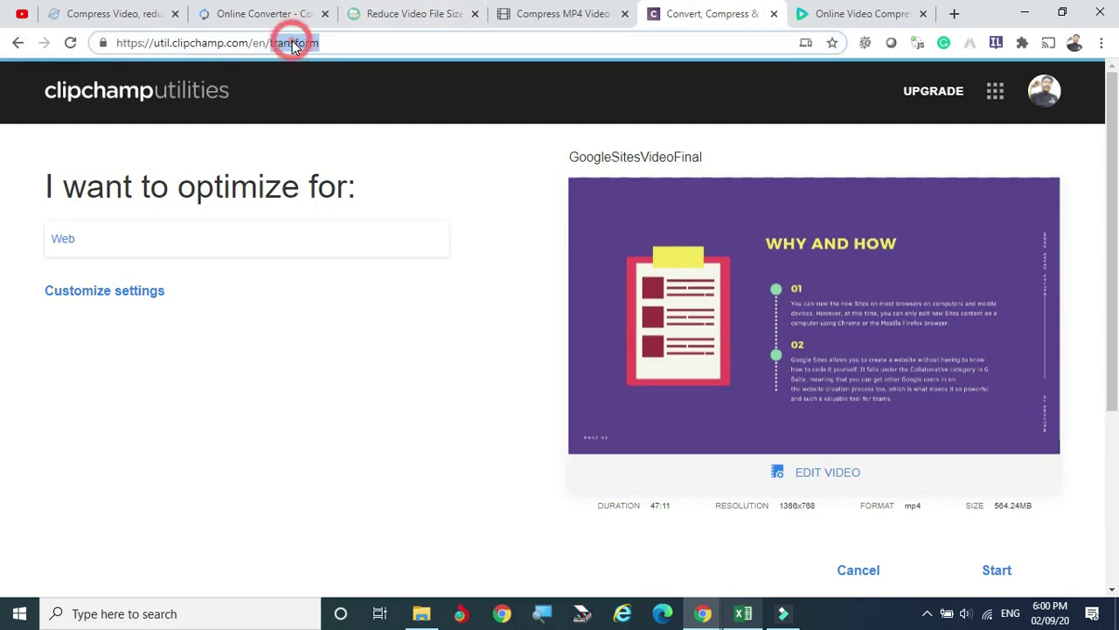
key(BackSpace)
key(BackSpace)
key(BackSpace)
key(BackSpace)
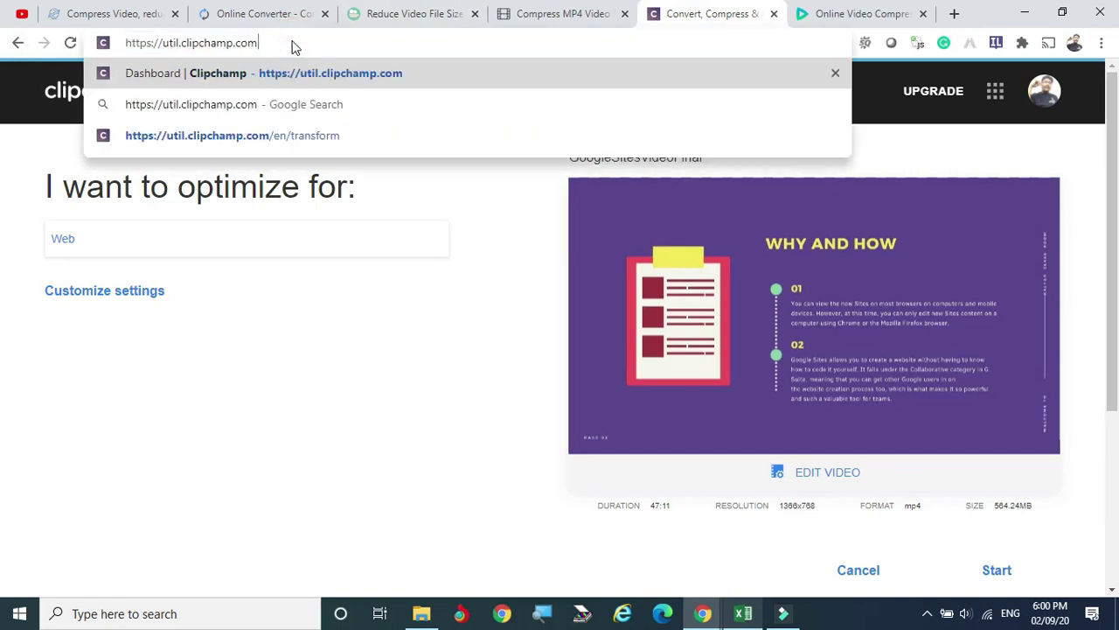
key(Return)
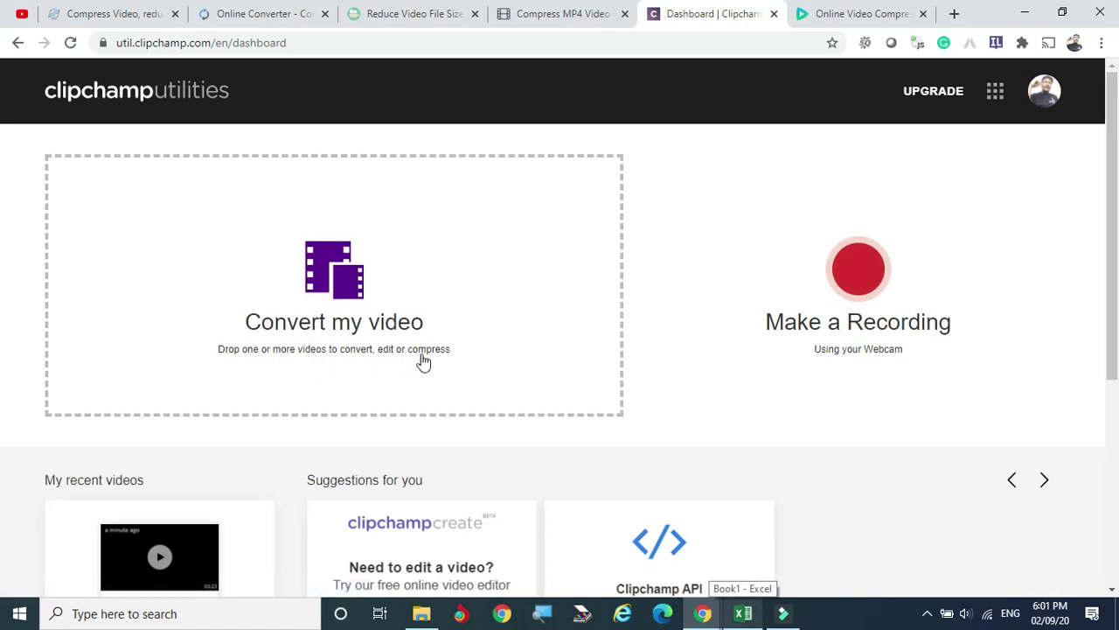
Step: Process GoogleSitesVideoFinal for web in Clipchamp and list the Upload & Share destinations
click(341, 286)
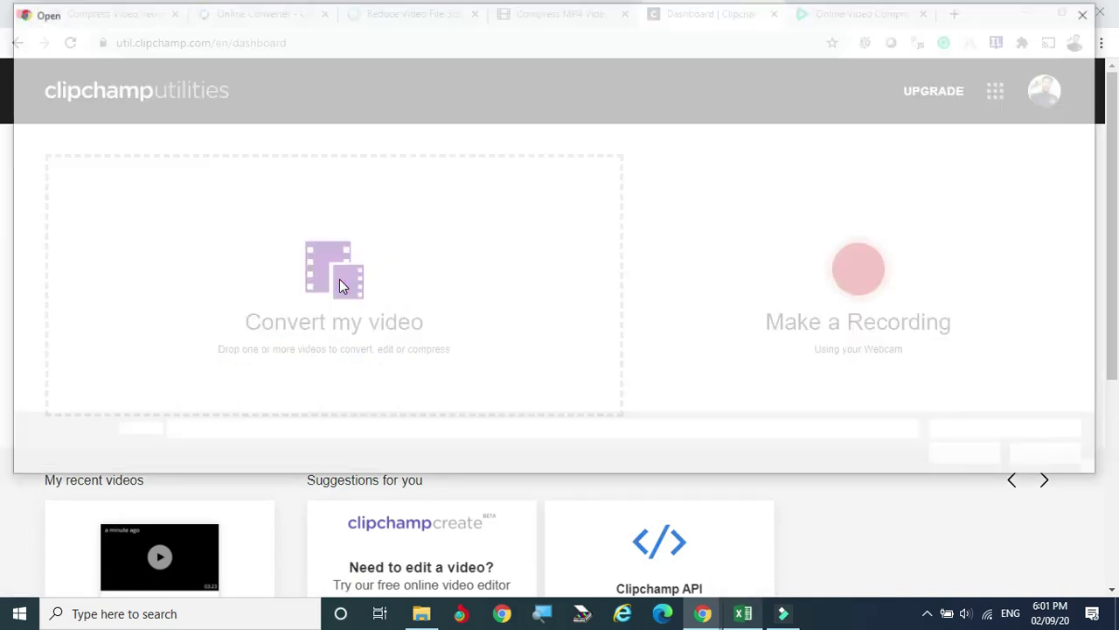
click(947, 462)
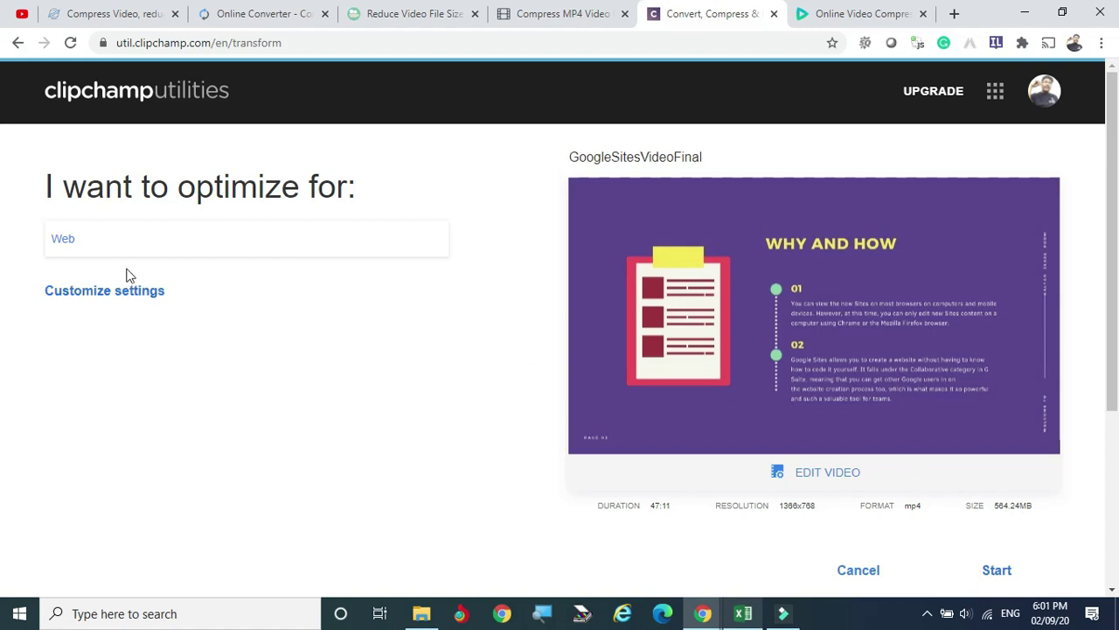
scroll(764, 294, down, 1)
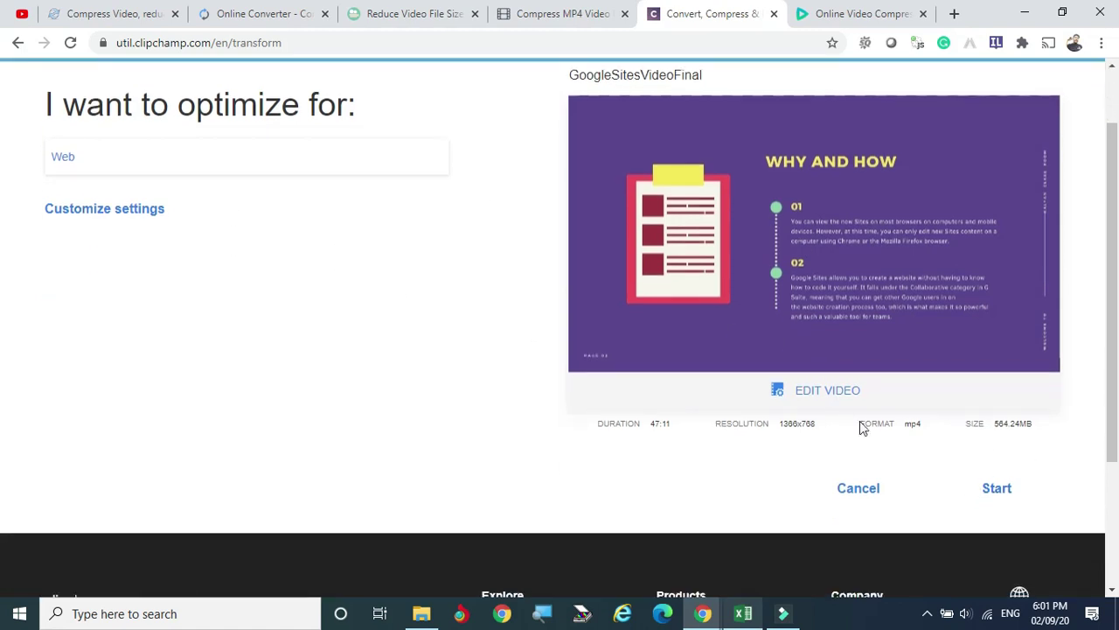
click(1003, 495)
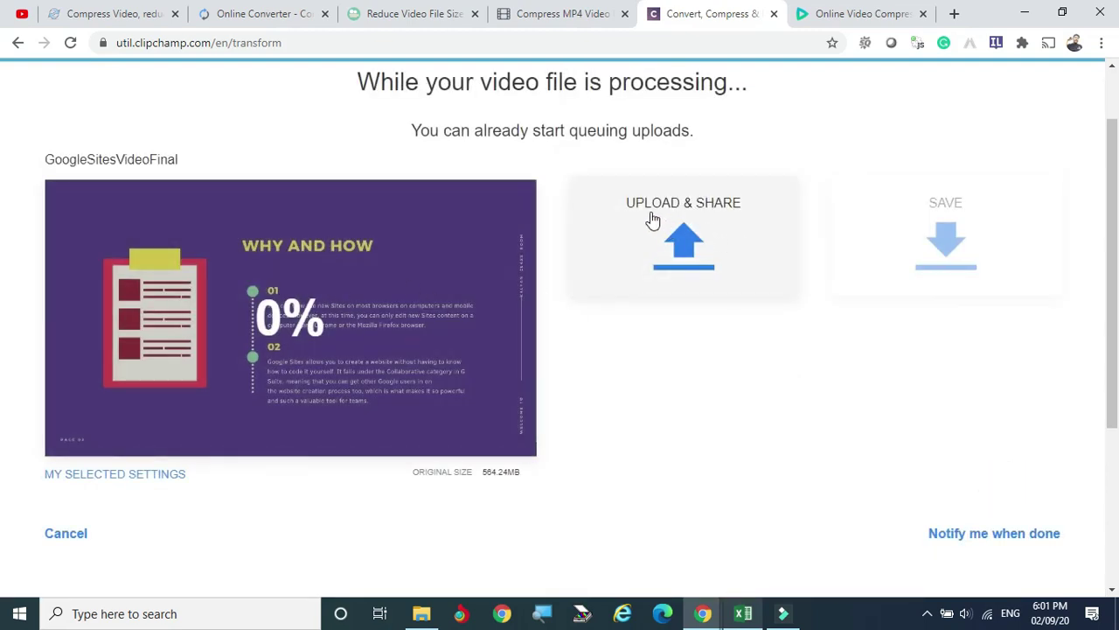
click(681, 241)
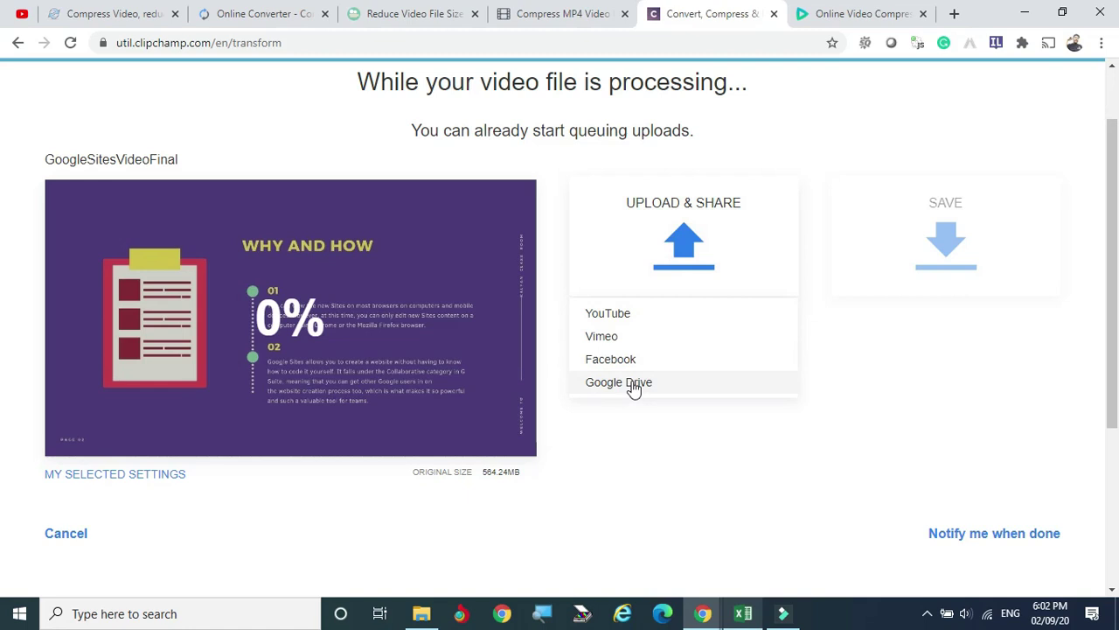
Step: Pick Google Drive, enter a test title and description, then move to Clideo's Compress Video page
click(633, 385)
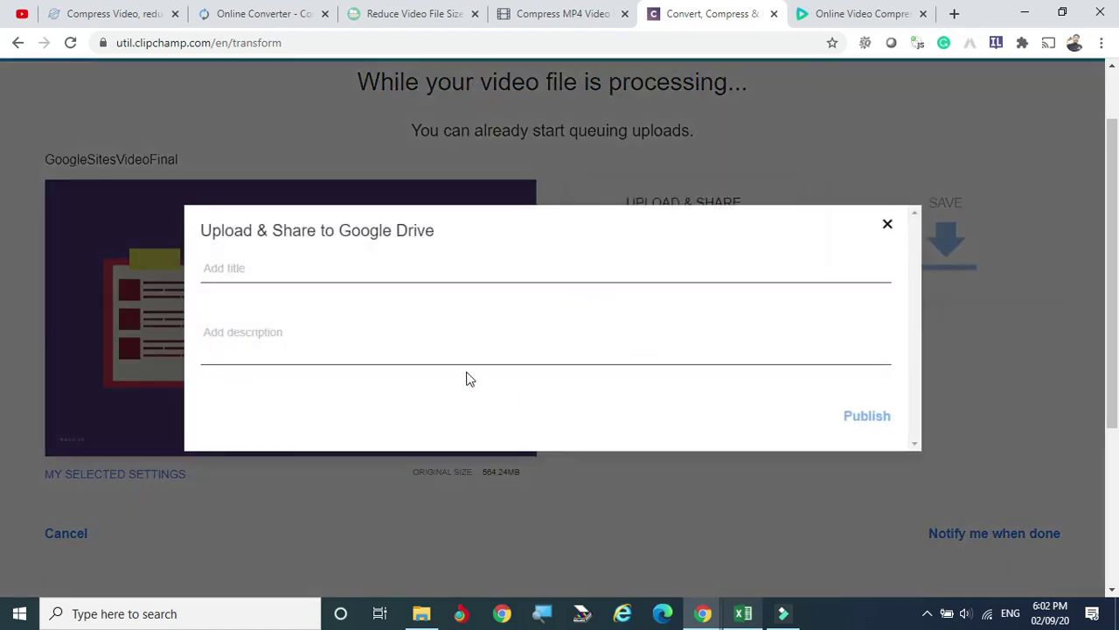
click(246, 270)
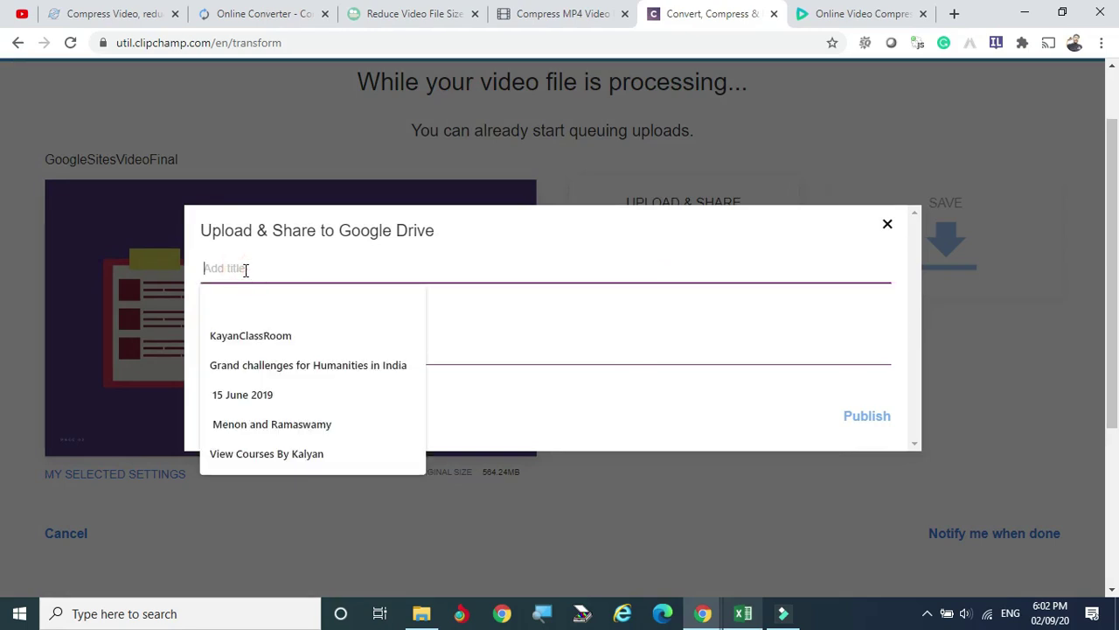
text(abc test)
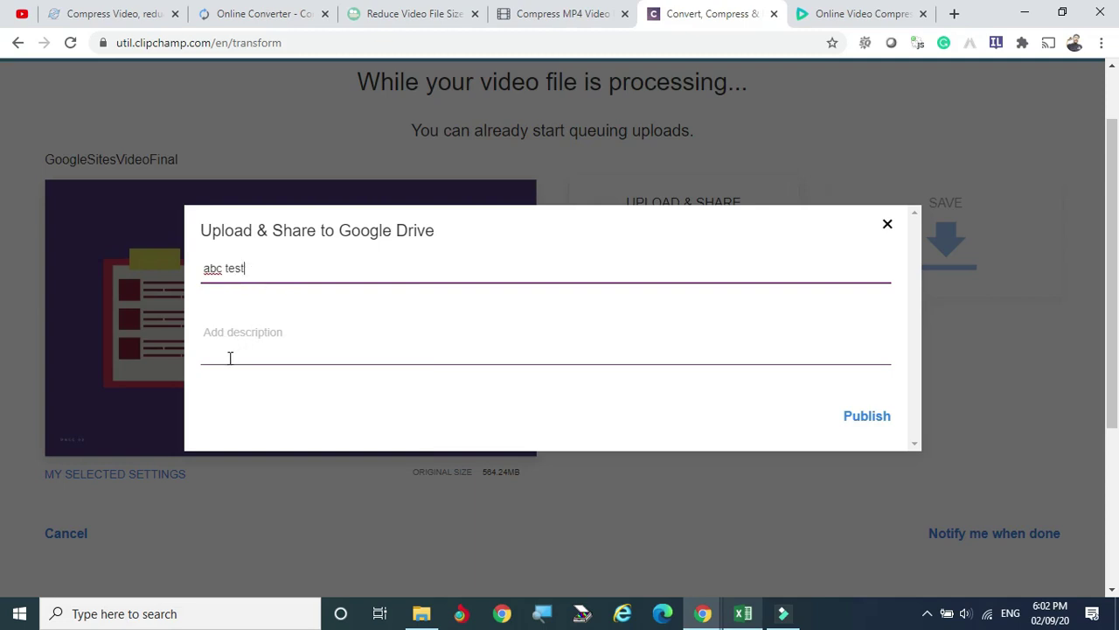
click(230, 358)
text(cls test)
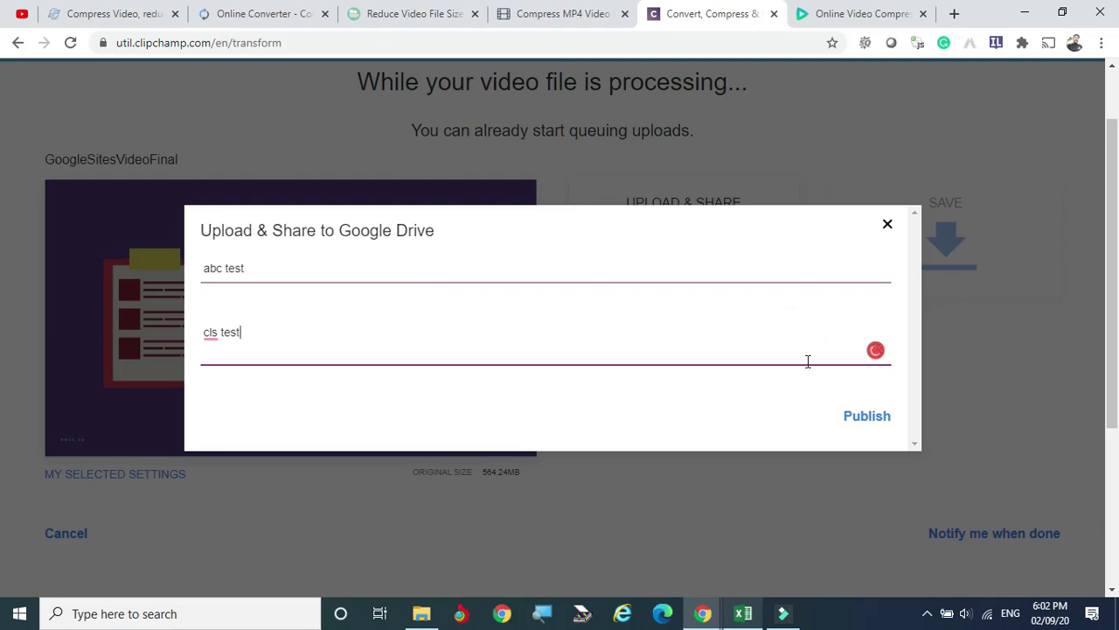
click(857, 13)
scroll(586, 182, up, 2)
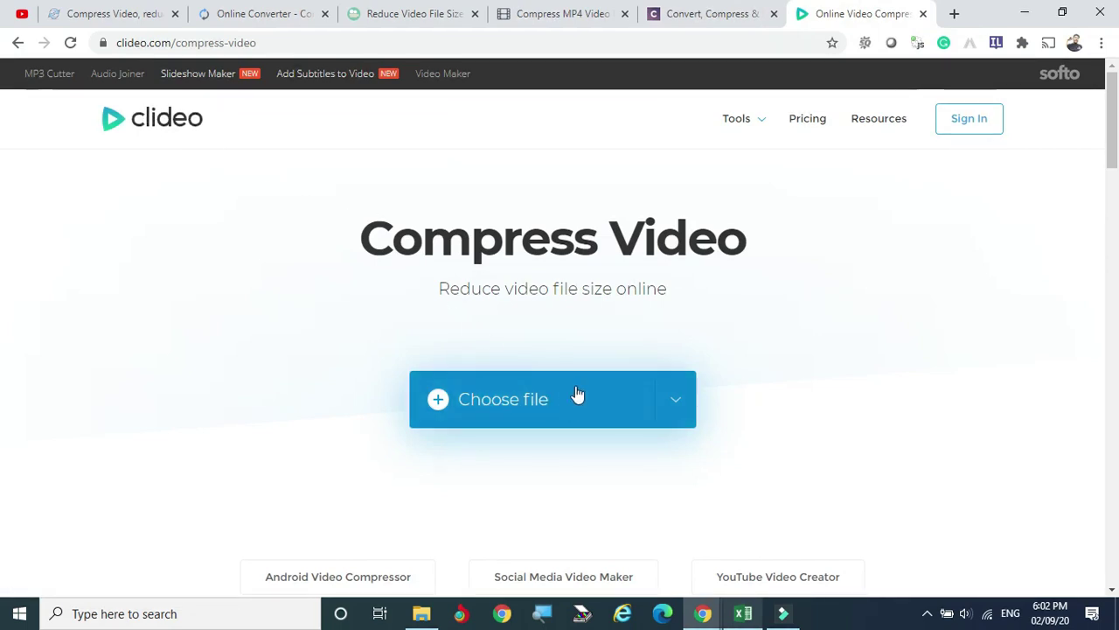
Step: Go to clideo.com and open its video compression tool
click(287, 45)
key(BackSpace)
key(BackSpace)
key(BackSpace)
key(Return)
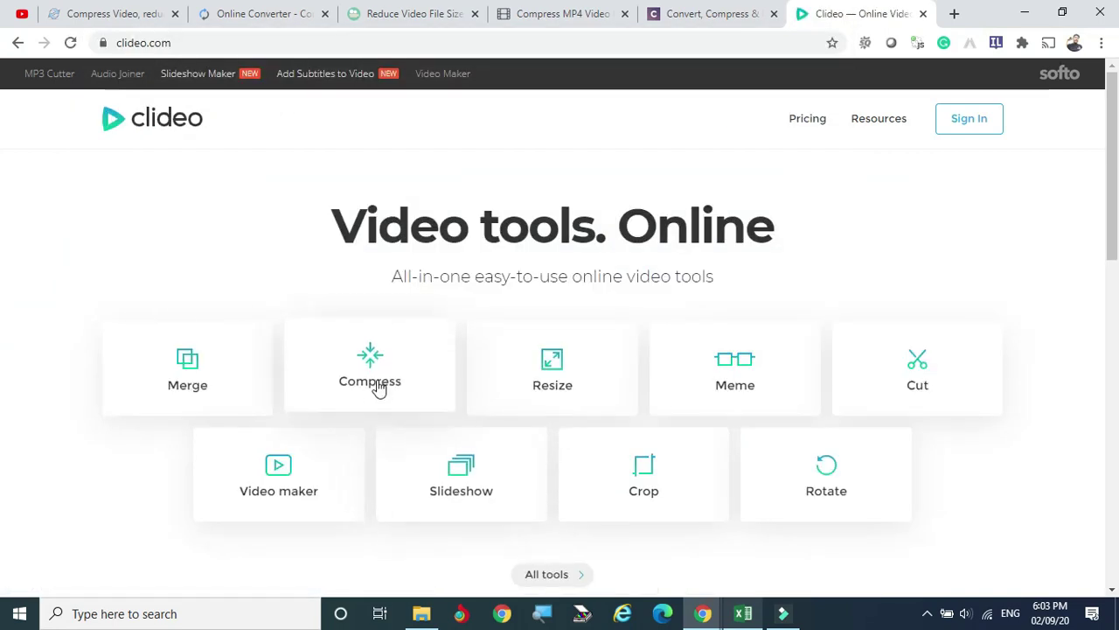
click(371, 378)
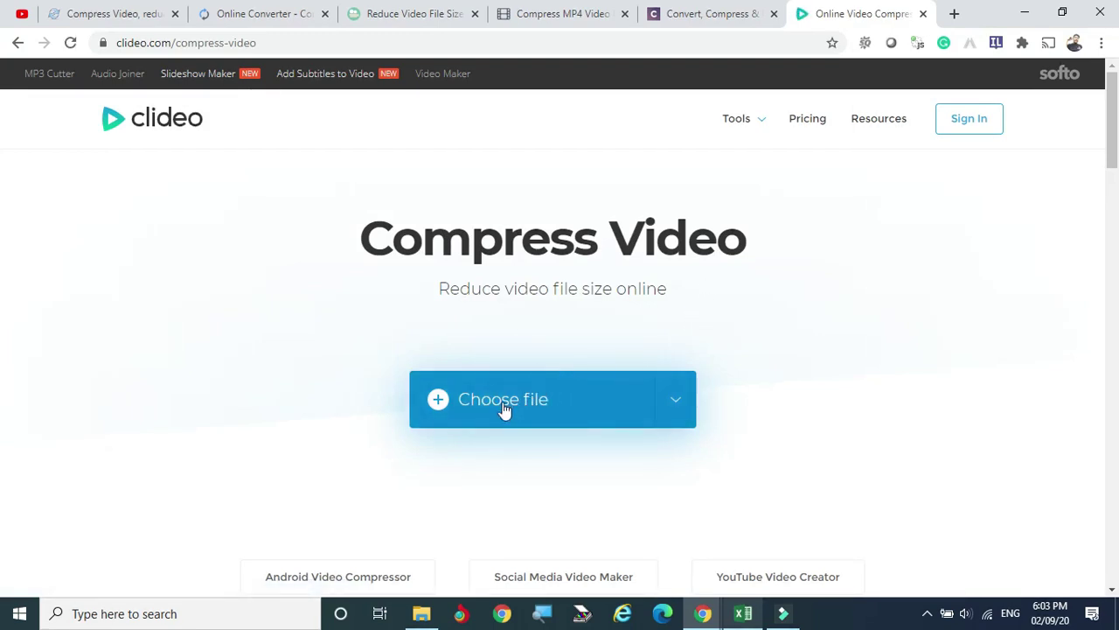
Step: Upload the Audacity noise-reduction MP4 and compress it from 30.9 MB to 23.1 MB
click(504, 409)
click(368, 162)
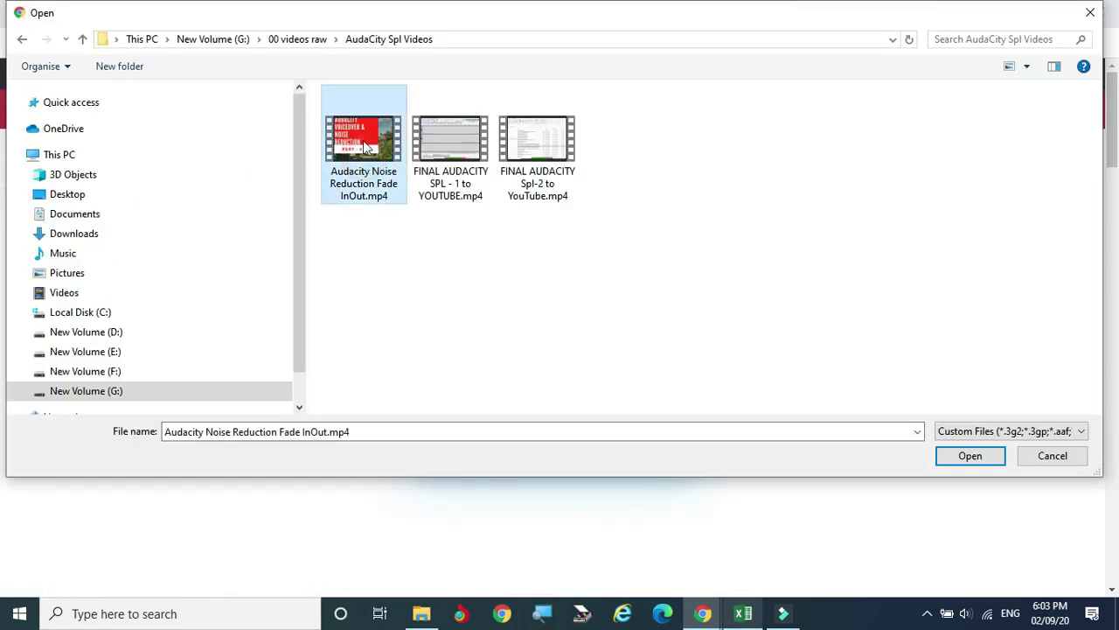
mouse_move(363, 145)
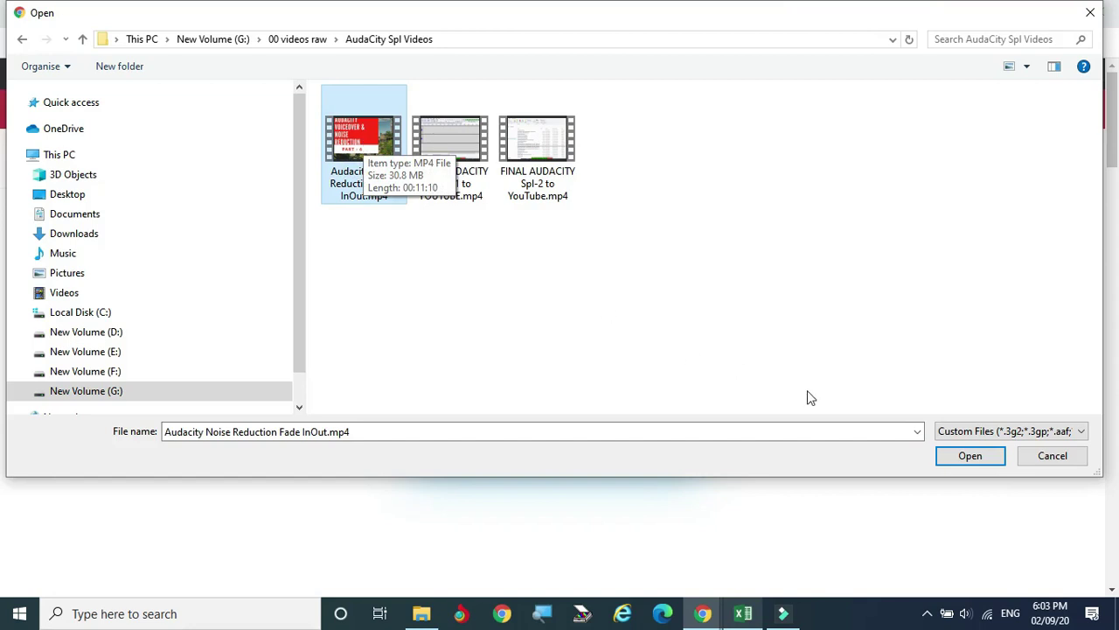
click(972, 456)
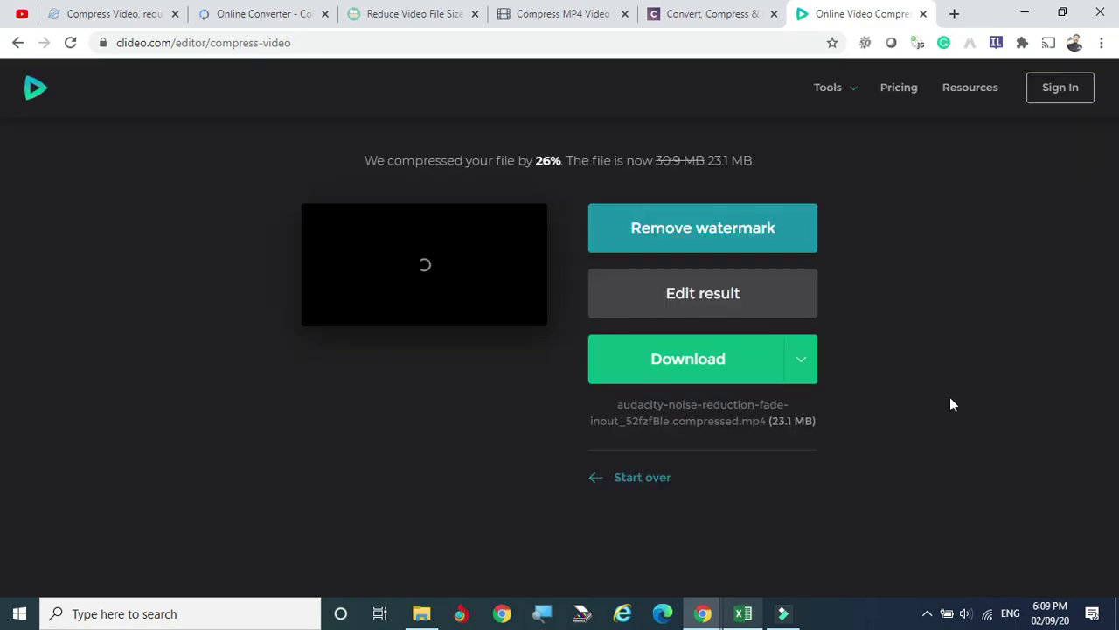
click(928, 614)
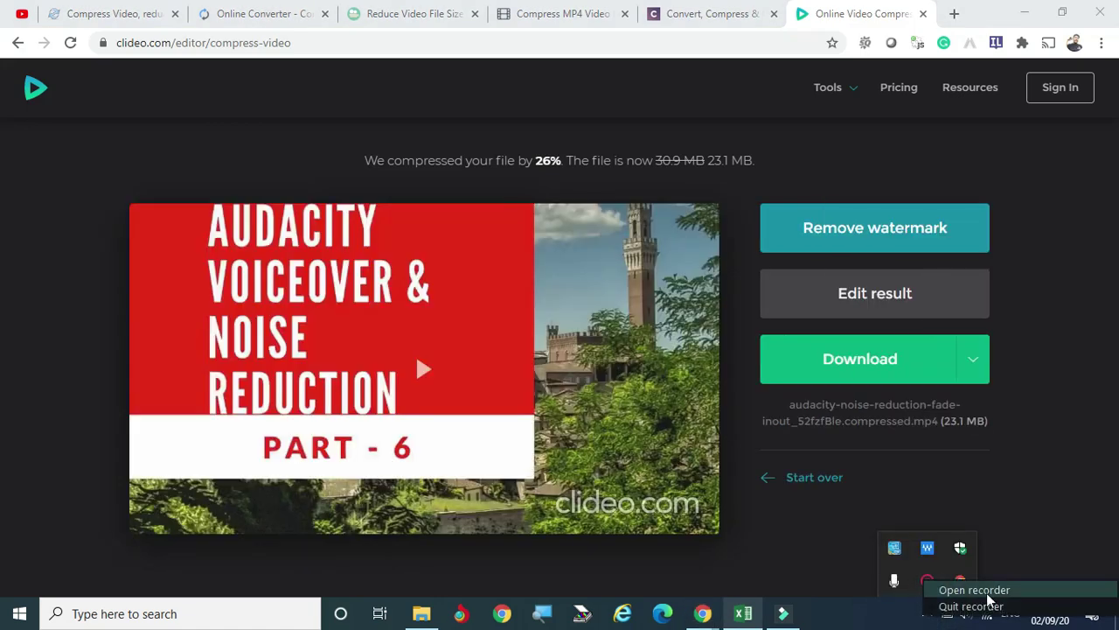
click(988, 593)
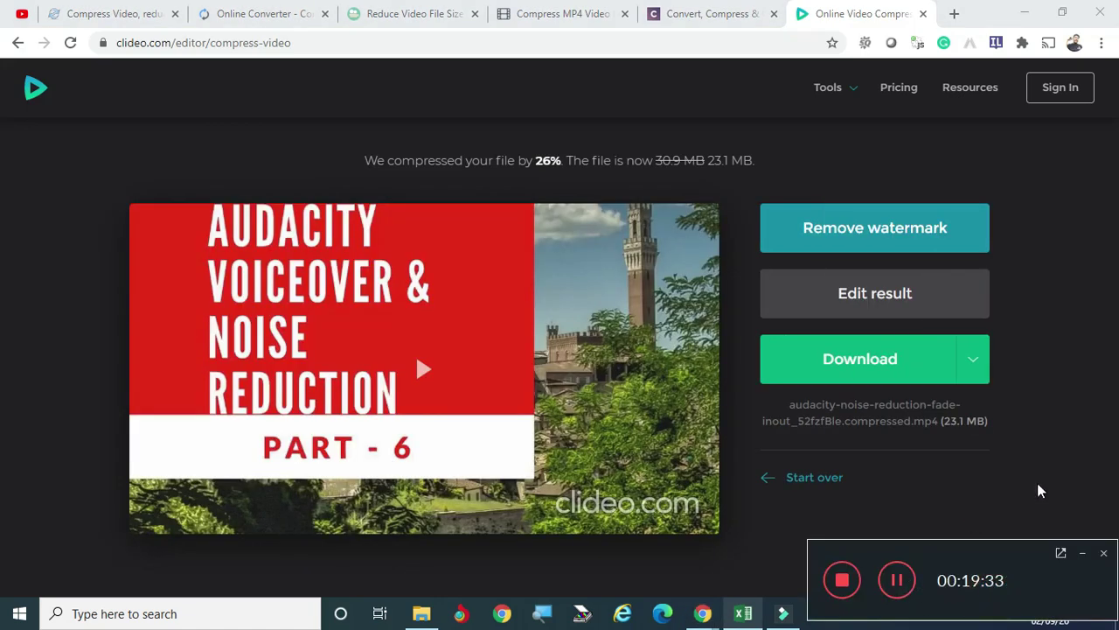
click(1102, 472)
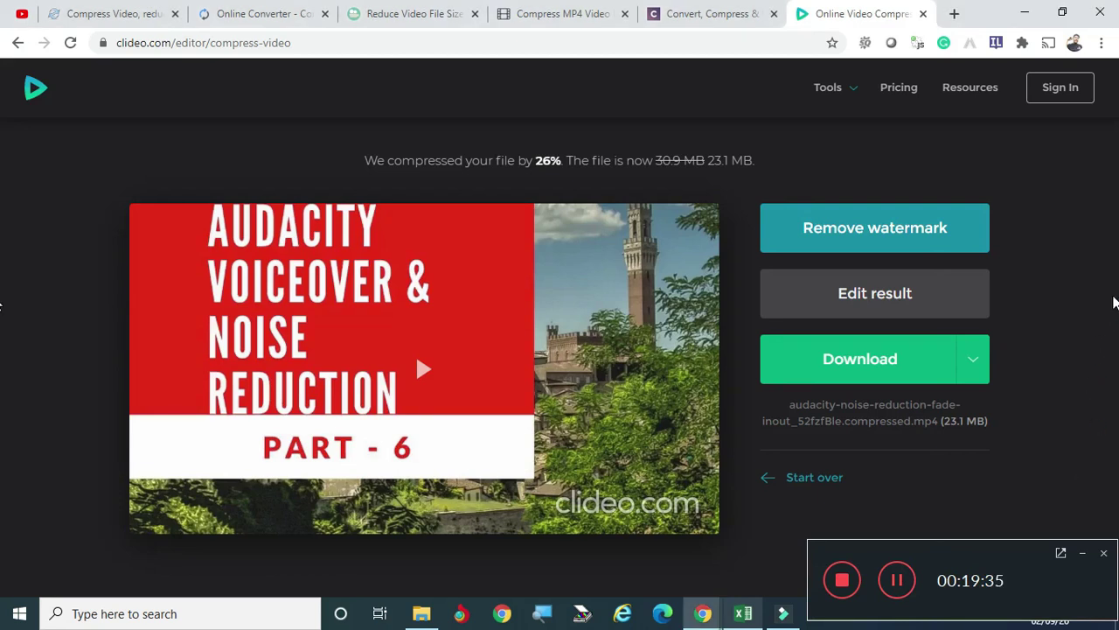
click(1082, 553)
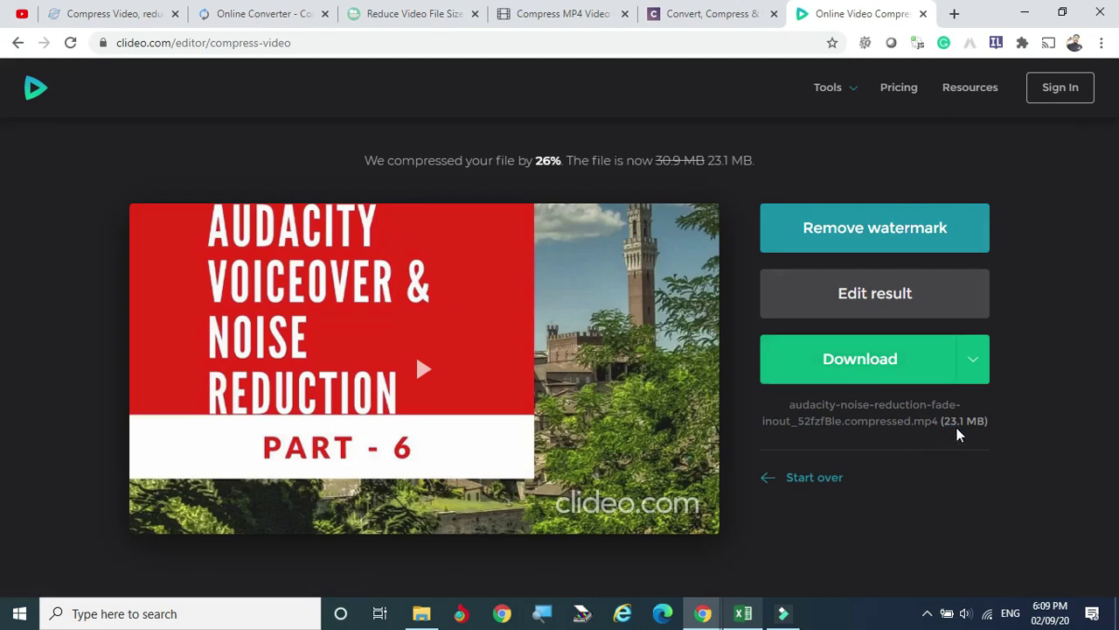
Step: Check Excel's G7 formula =F7/D7*100 giving Clideo's 25% reduction
key(alt+Tab)
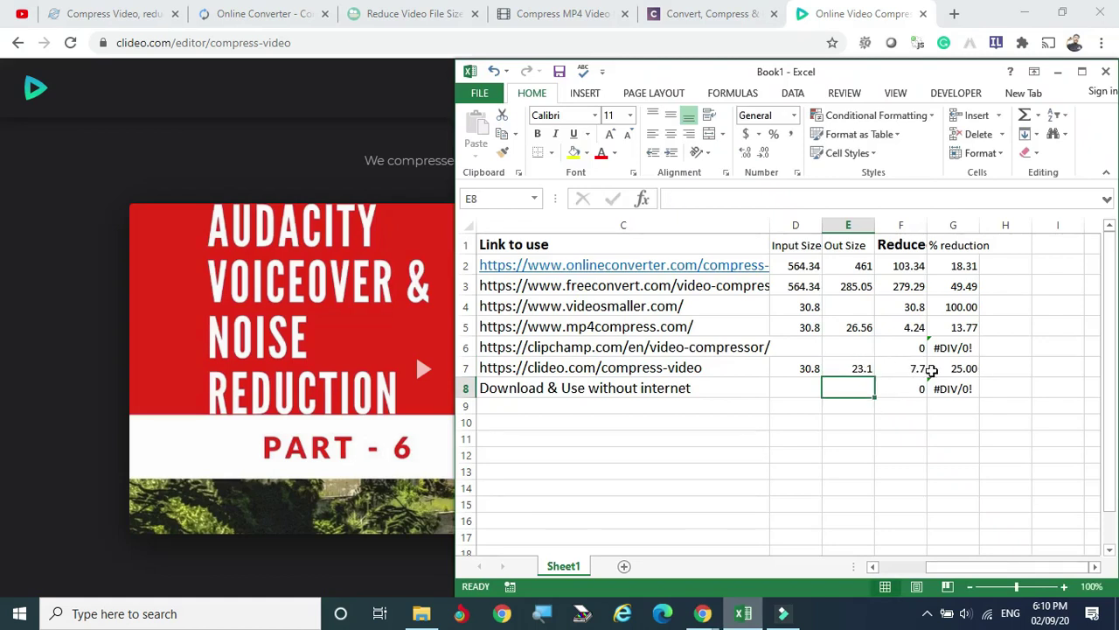
click(940, 370)
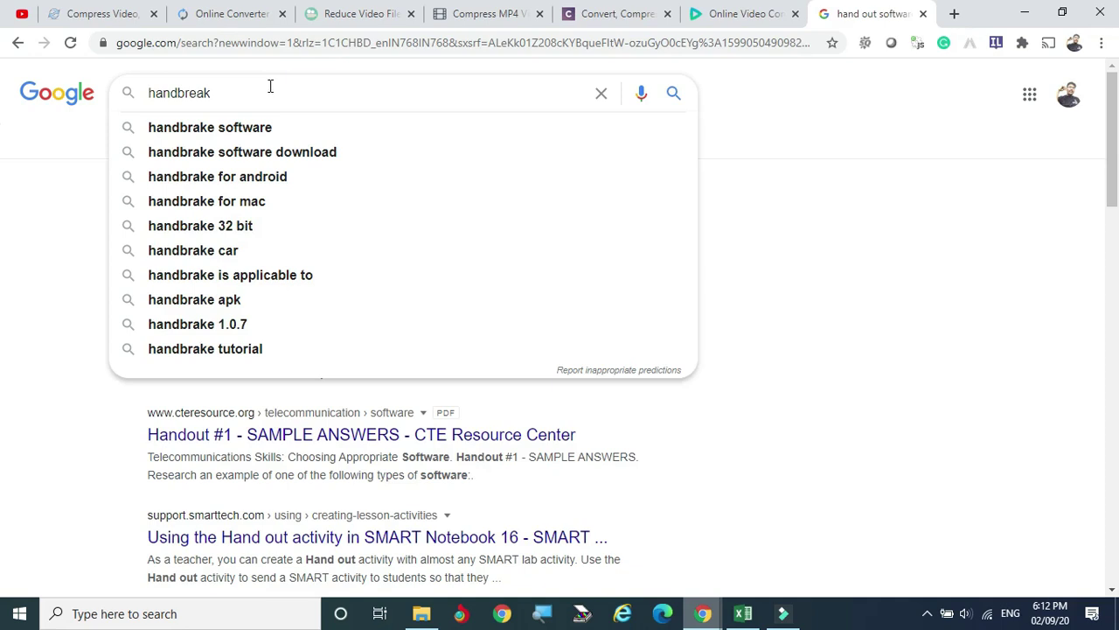
Step: Search 'handbrake software', open handbrake.fr, and copy its URL into spreadsheet row 8
click(248, 127)
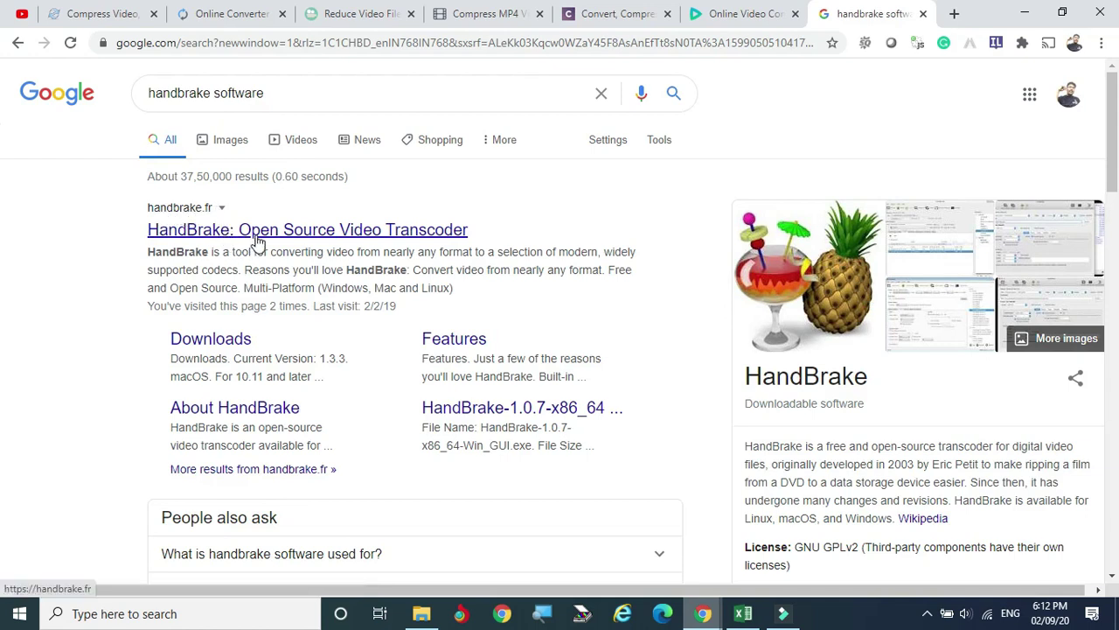
scroll(256, 241, down, 3)
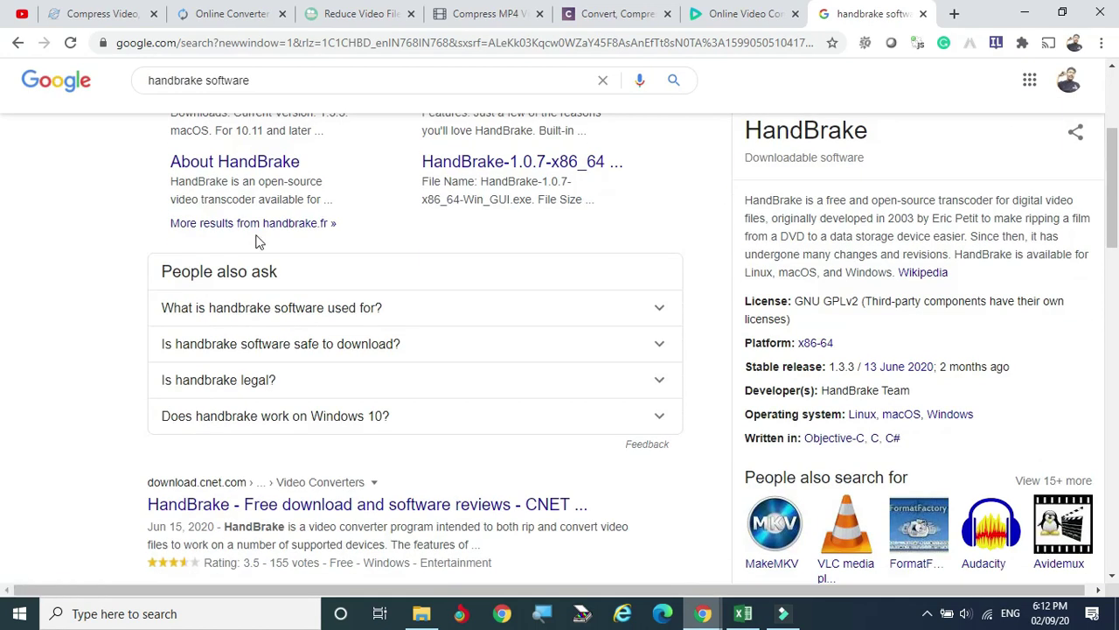
scroll(257, 241, up, 3)
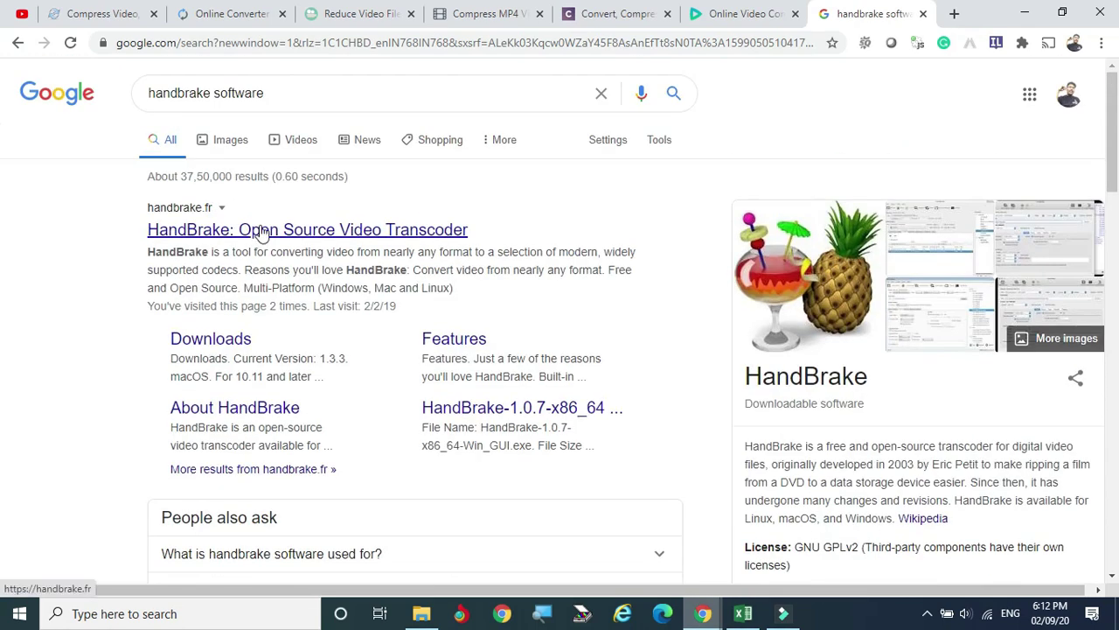
click(261, 231)
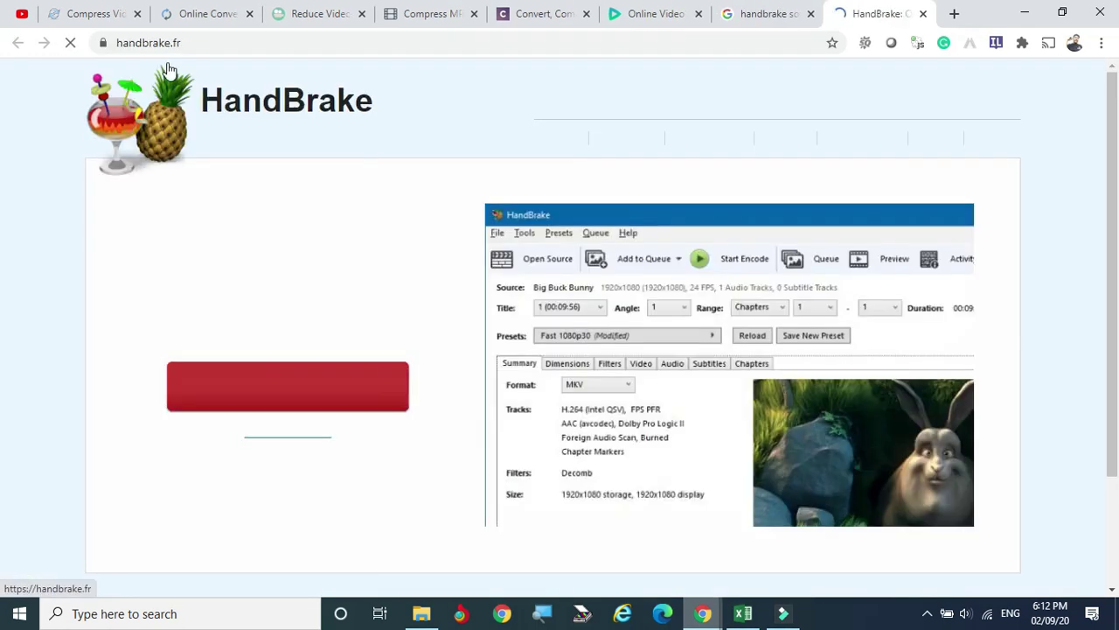
click(138, 43)
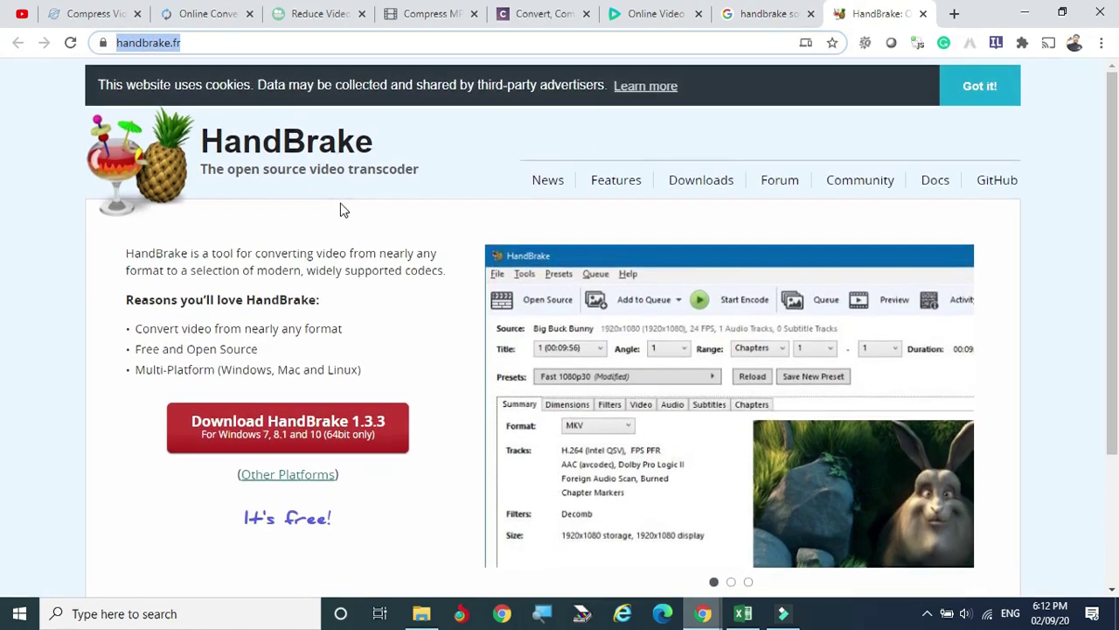
key(alt+Tab)
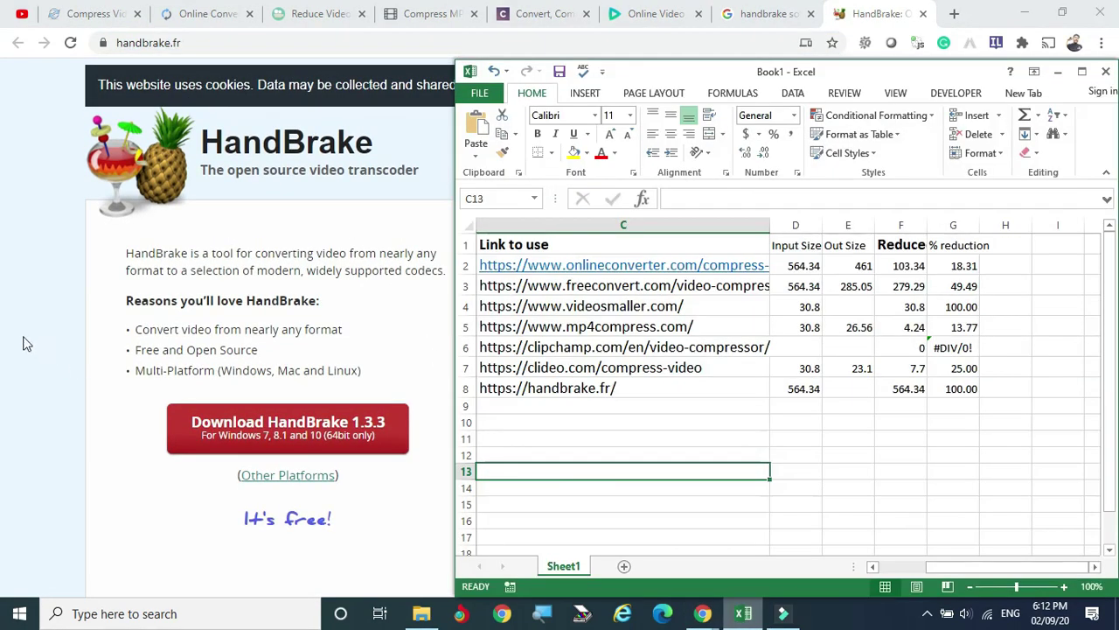
click(24, 339)
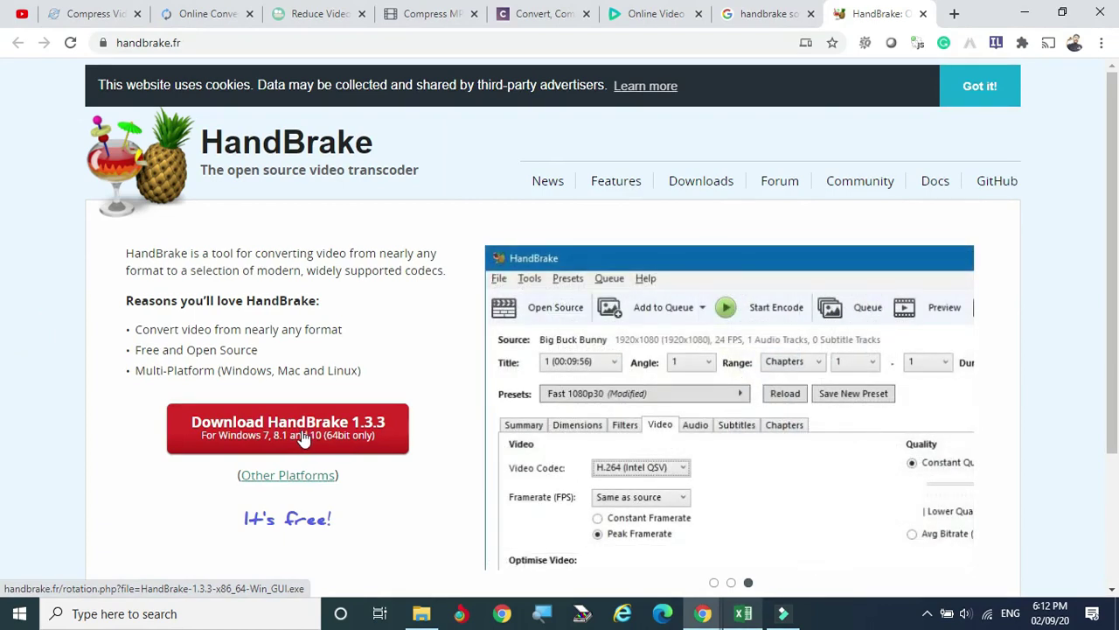
Step: Launch HandBrake by searching 'ha' from the Start menu
click(211, 602)
text(ha)
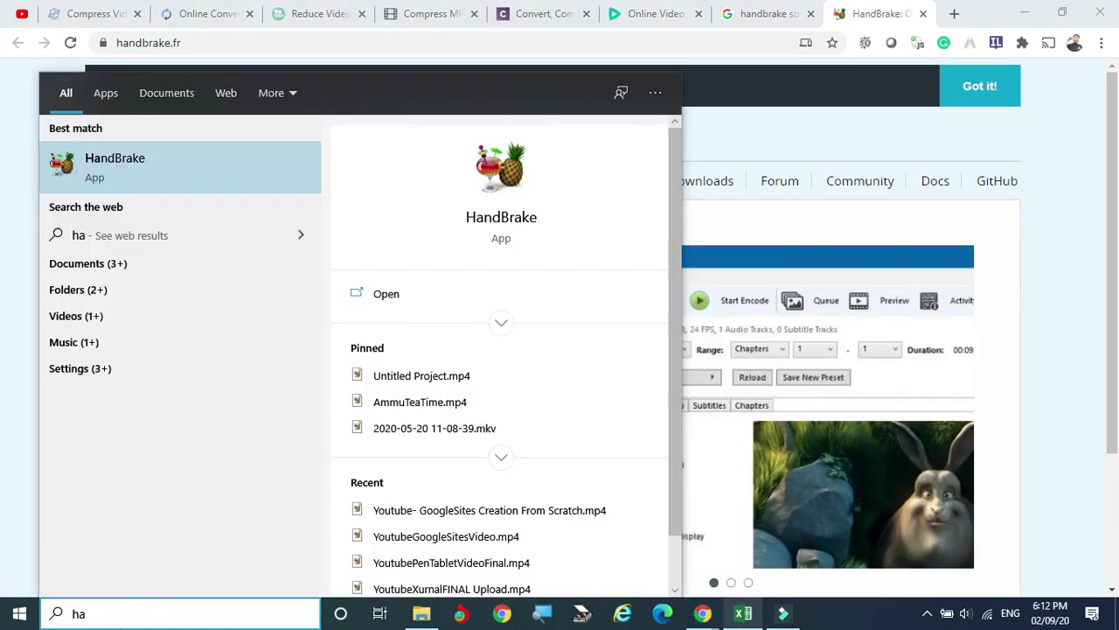
click(514, 223)
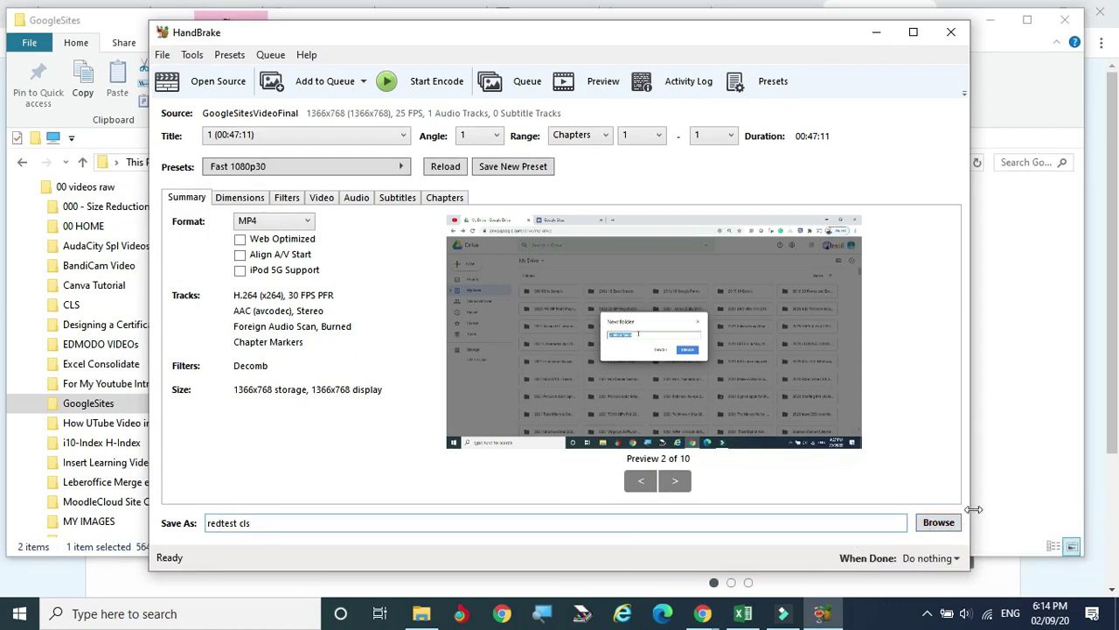
Step: Save the encode as redtest cls.mp4 in the 000 - Size Reduction Test Files folder
click(938, 522)
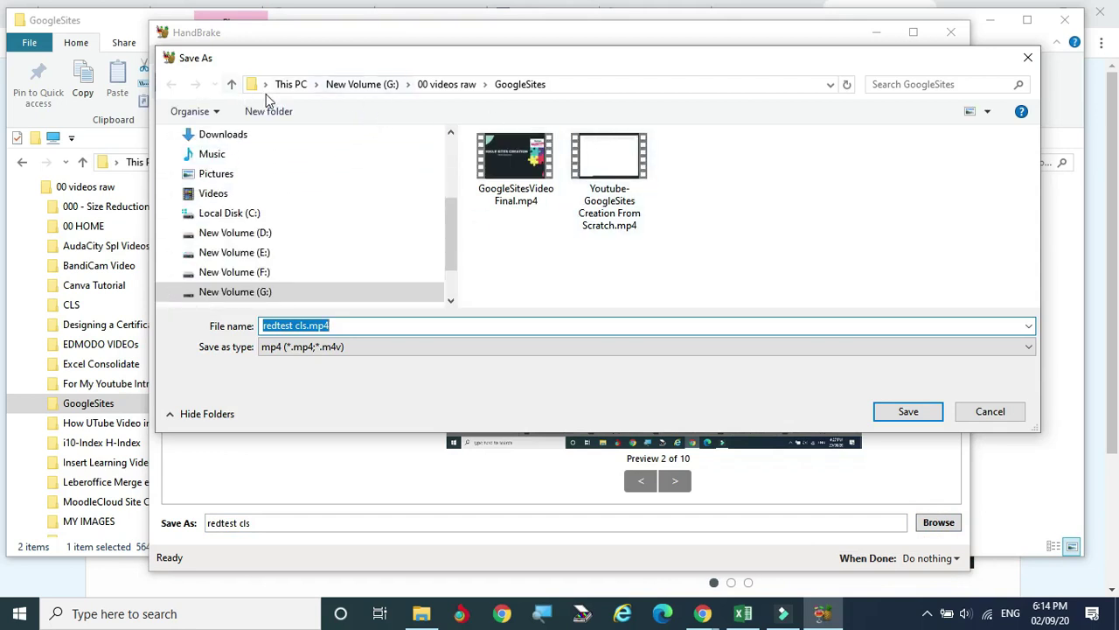
click(232, 84)
double_click(515, 175)
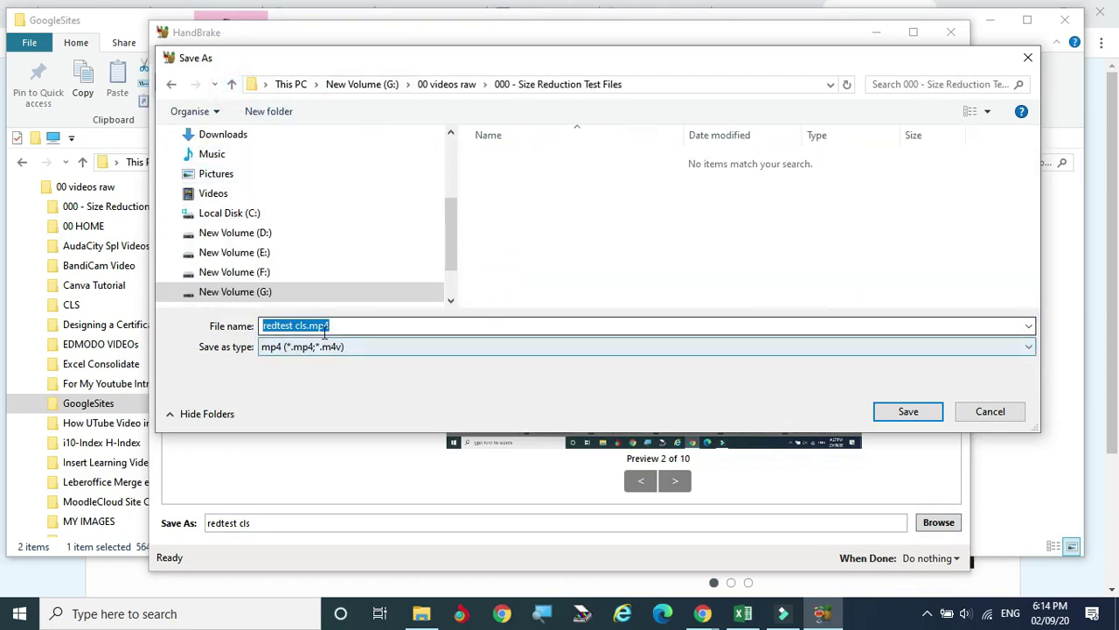
click(917, 411)
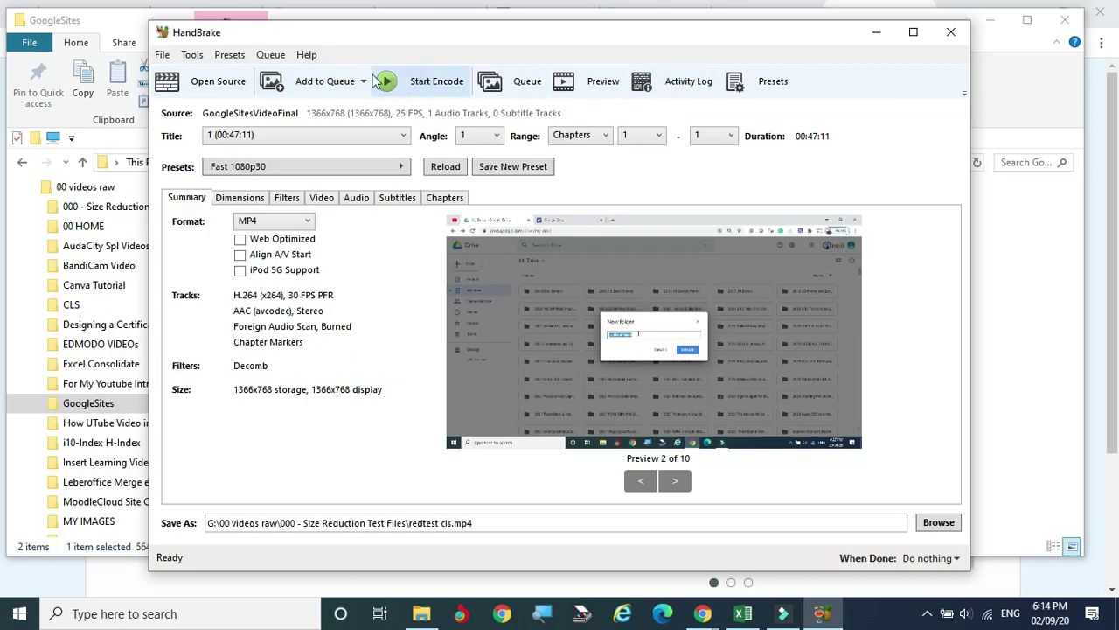
Step: Start encoding GoogleSitesVideoFinal and bring up the GoogleSites folder showing the 108 MB version
click(446, 80)
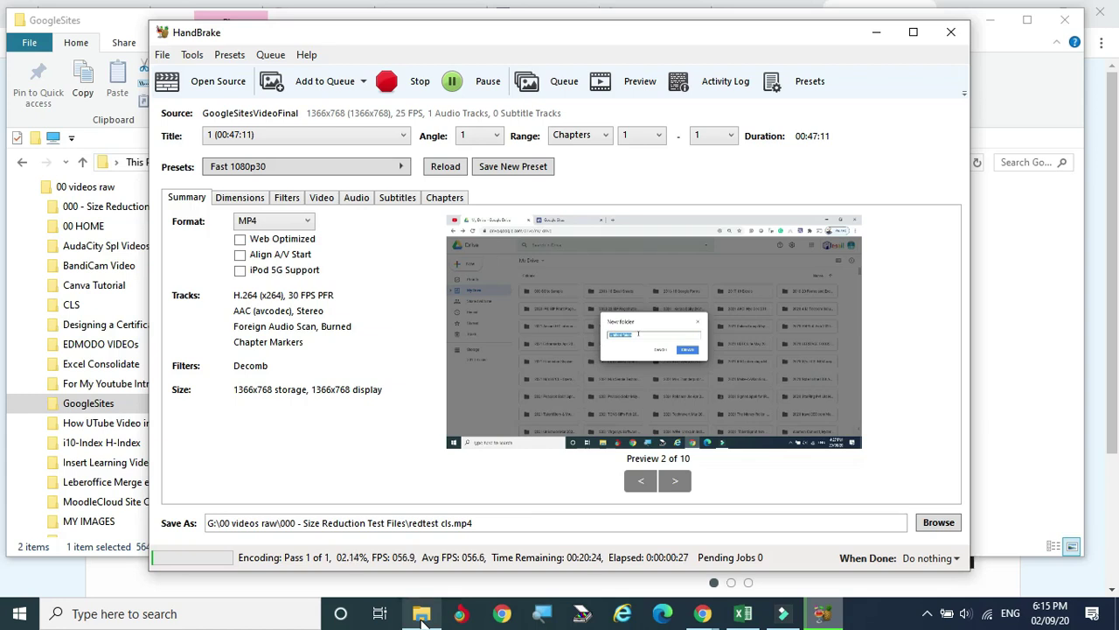
click(422, 615)
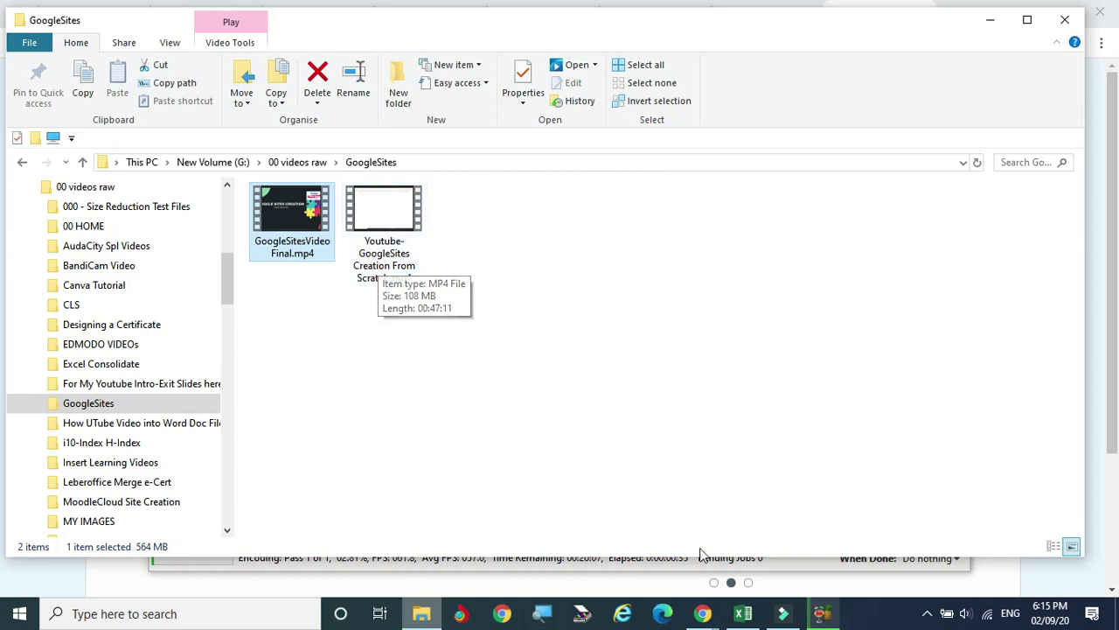
Step: Enter HandBrake's 108 MB output size in cell E8
click(743, 614)
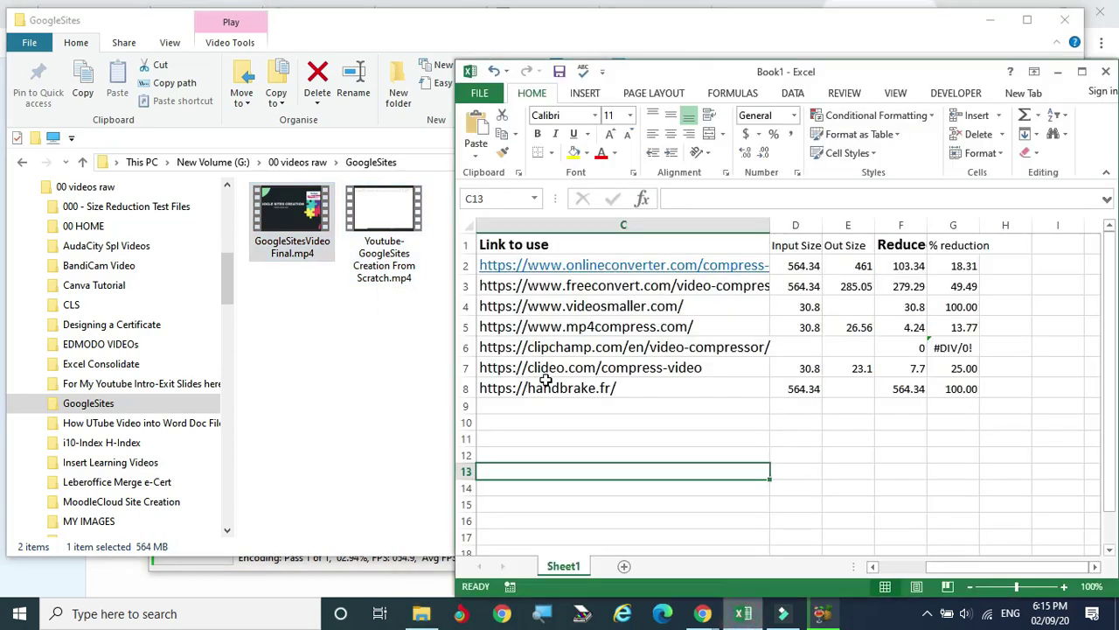
click(846, 390)
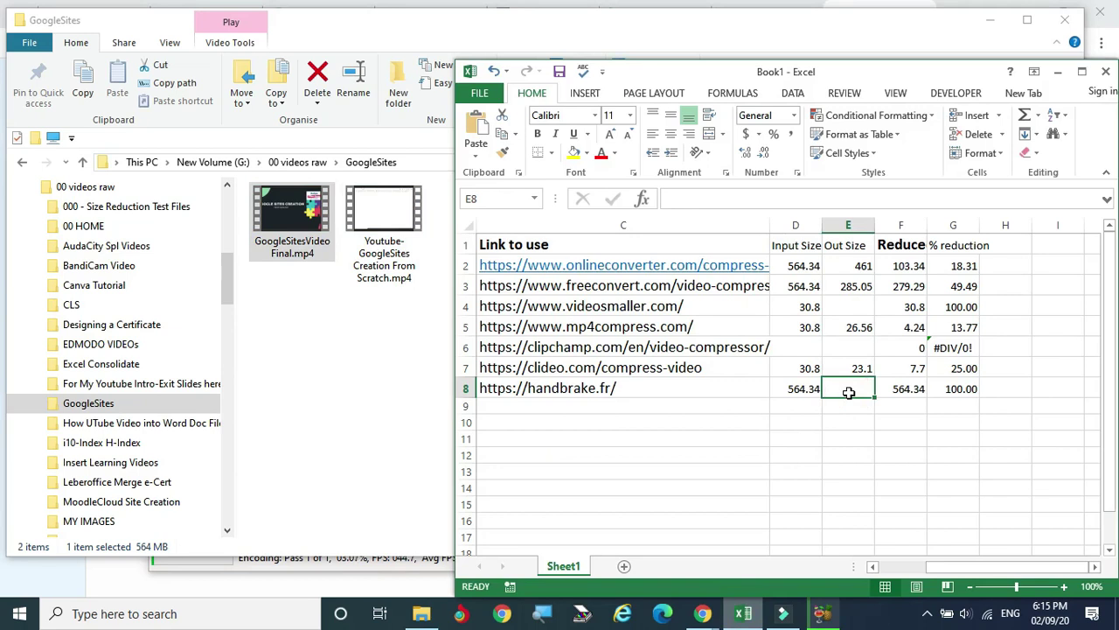
text(108)
key(Return)
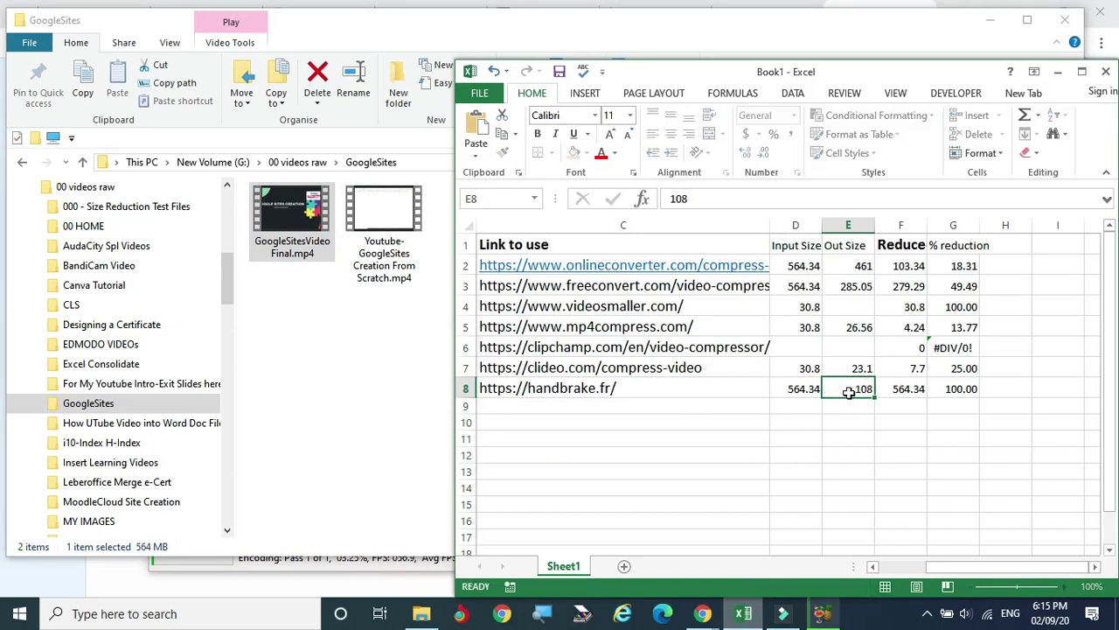
click(787, 390)
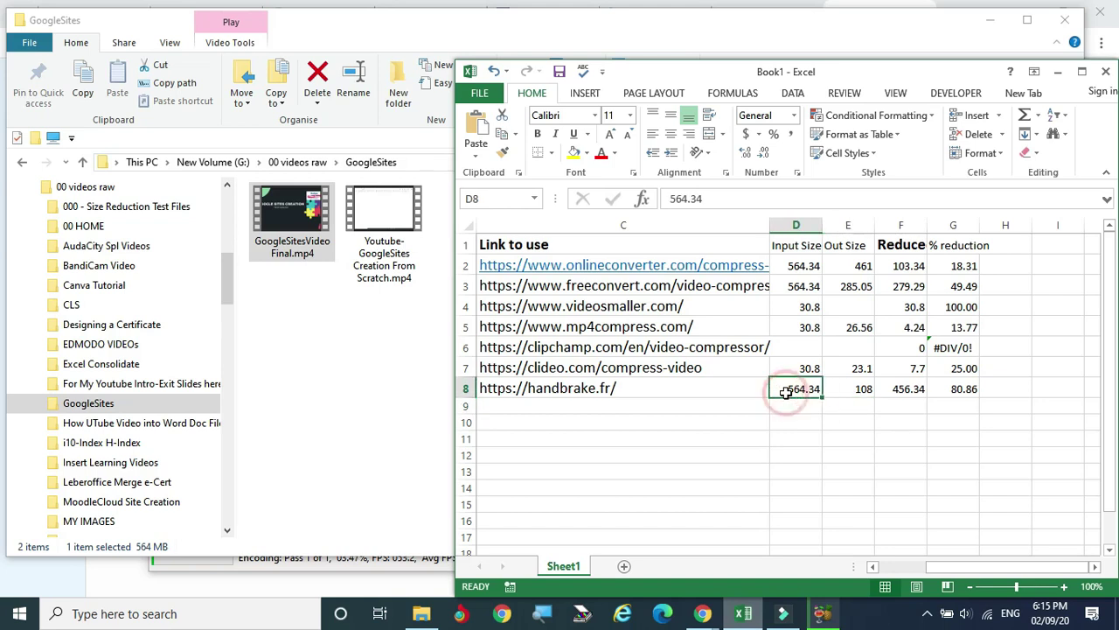
Step: Fill the 456.34 reduction in F8 yellow and review the 80.86% result
click(894, 388)
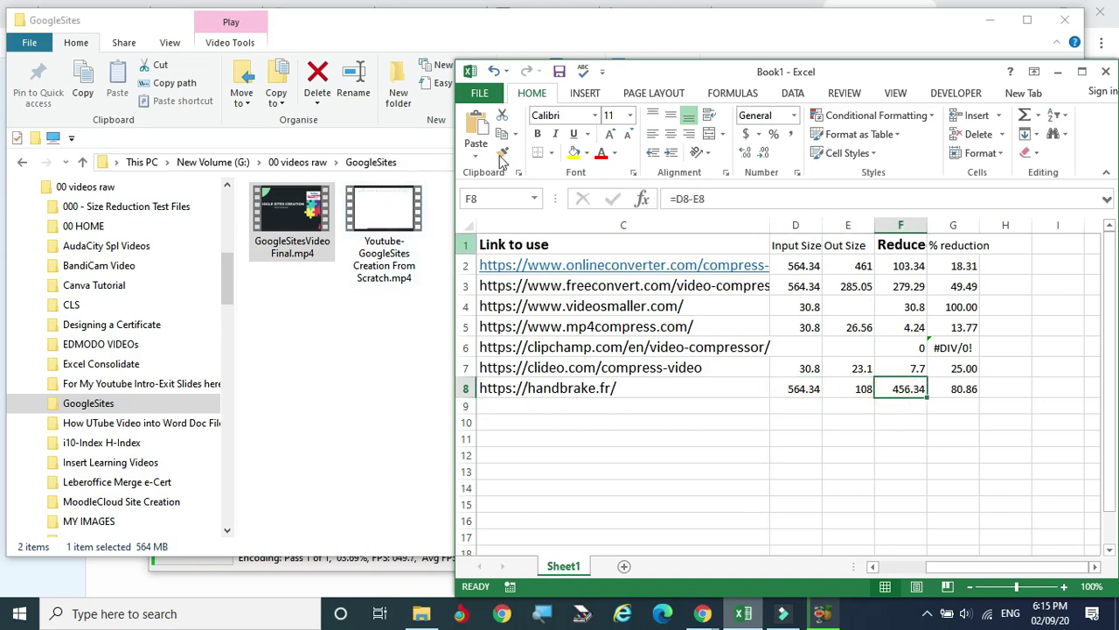
click(573, 153)
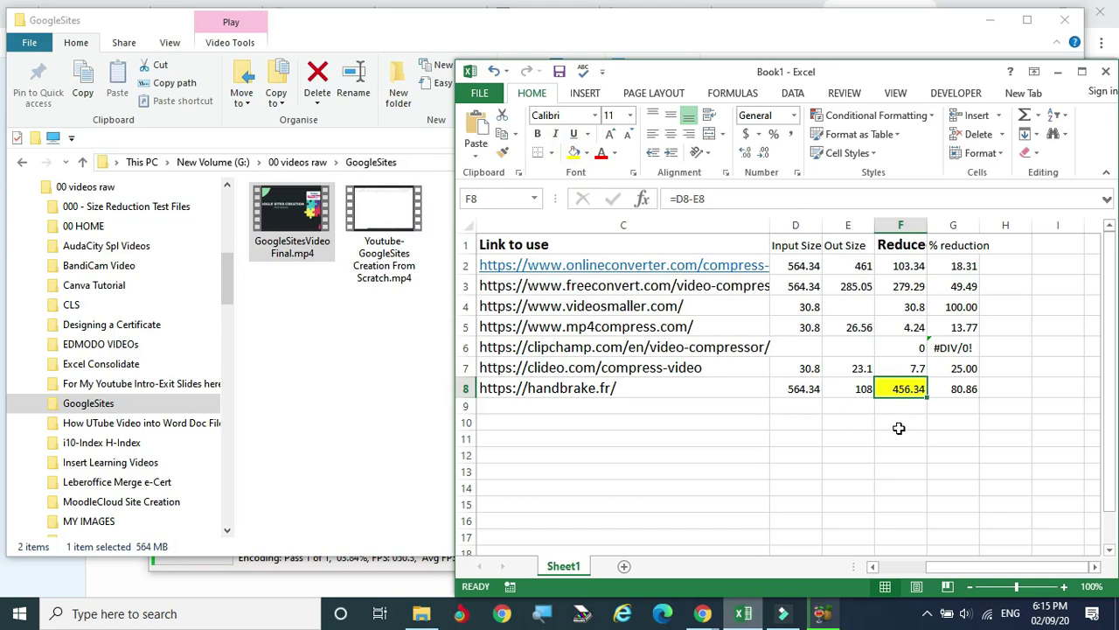
click(959, 389)
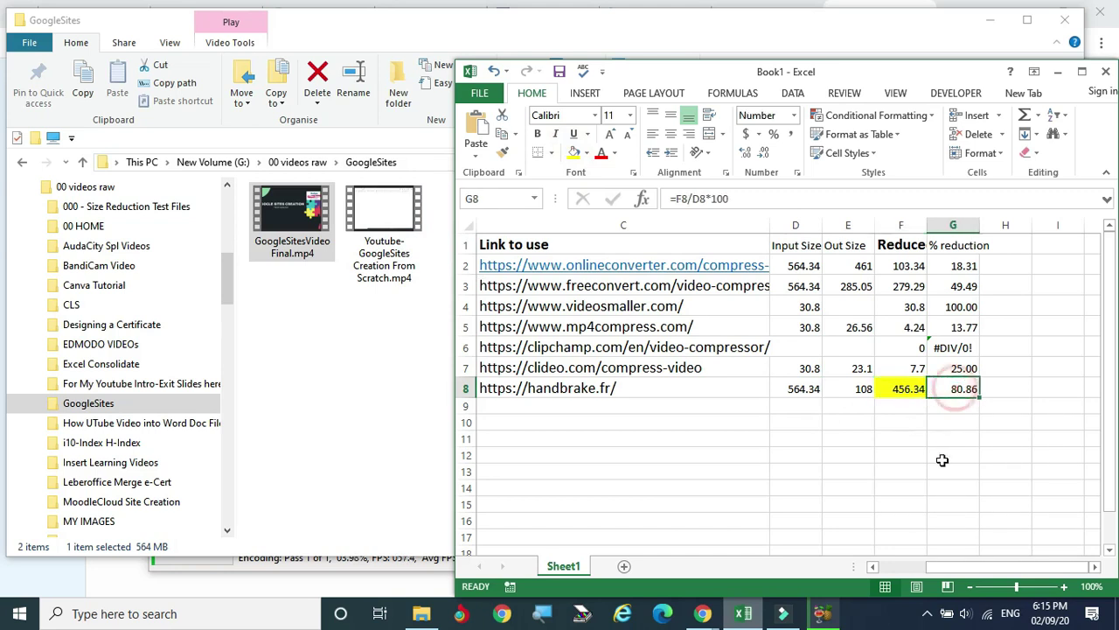
click(833, 394)
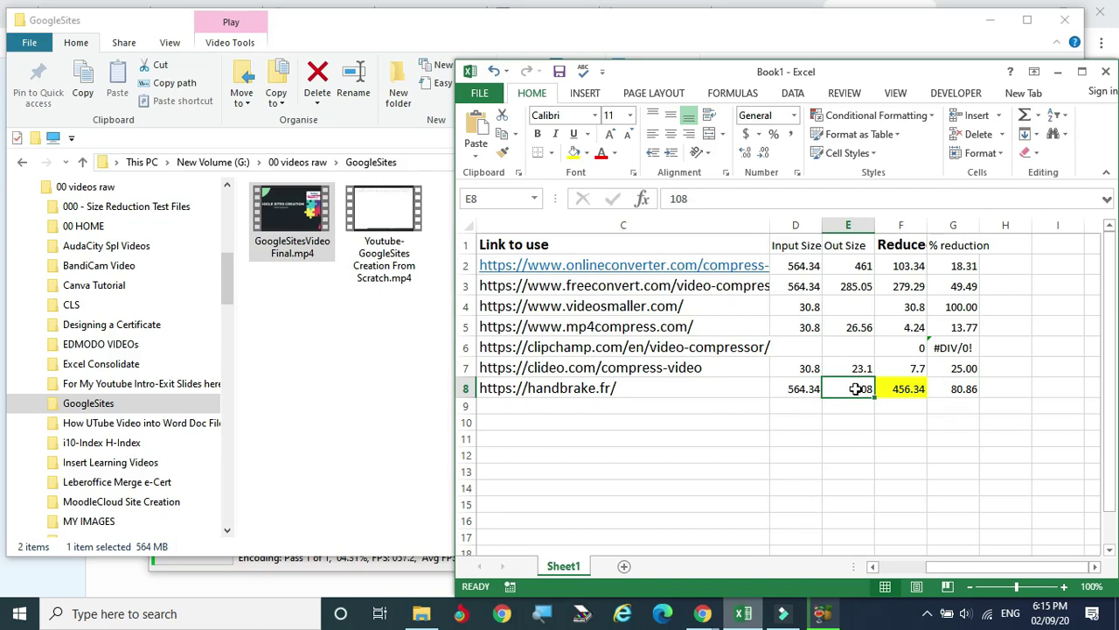
click(330, 402)
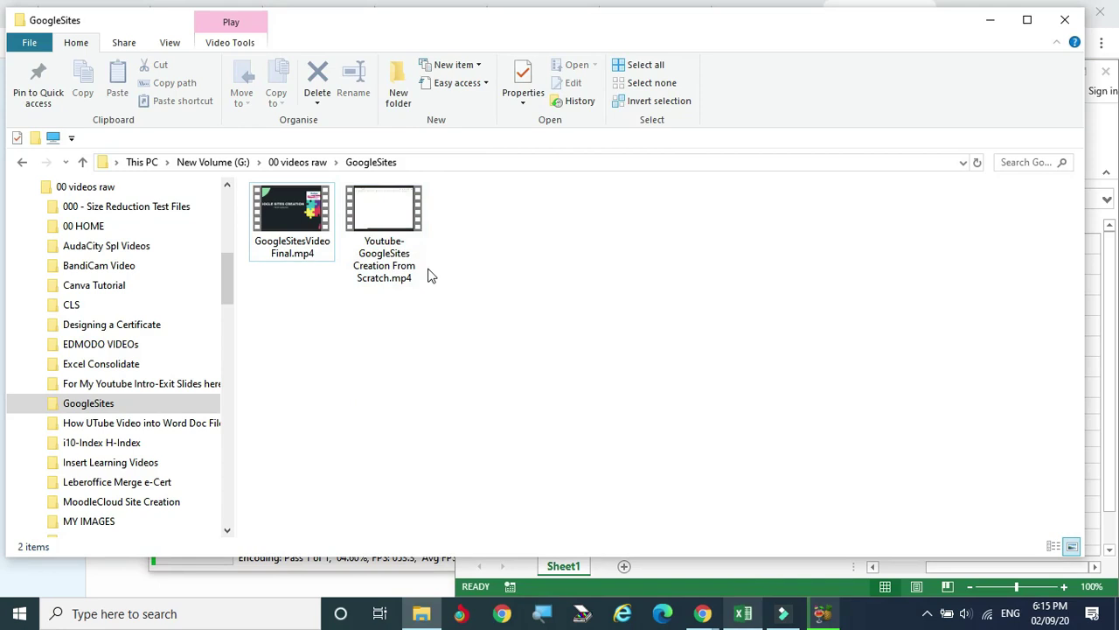
click(743, 616)
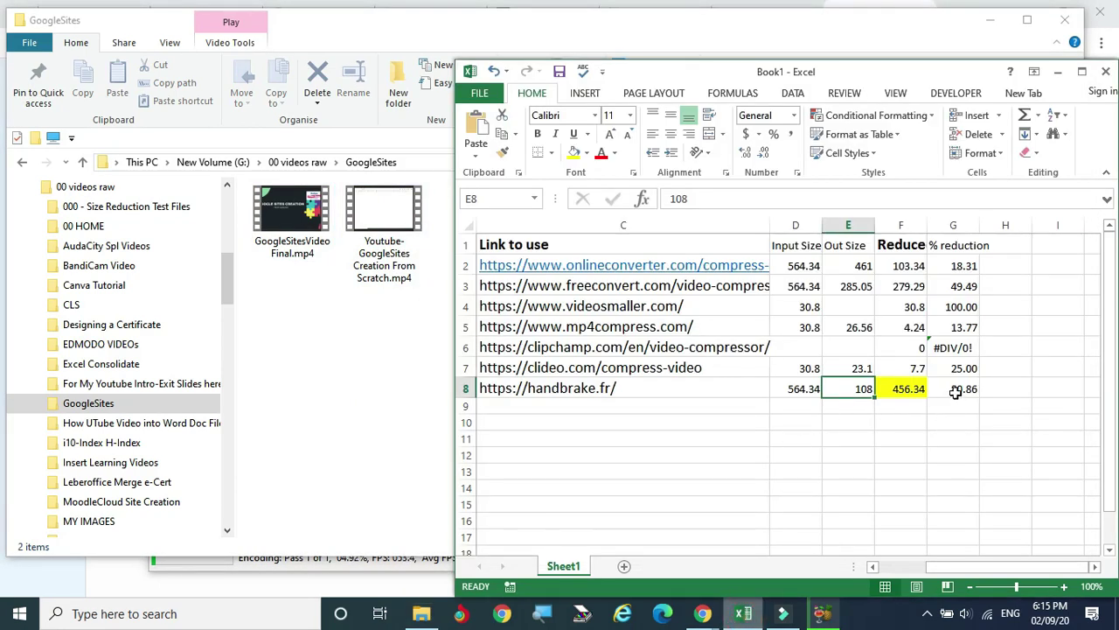
Step: Fill HandBrake's row D8:G8 (564.34, 108, 456.34, 80.86%) green
drag(792, 388, 883, 389)
click(959, 388)
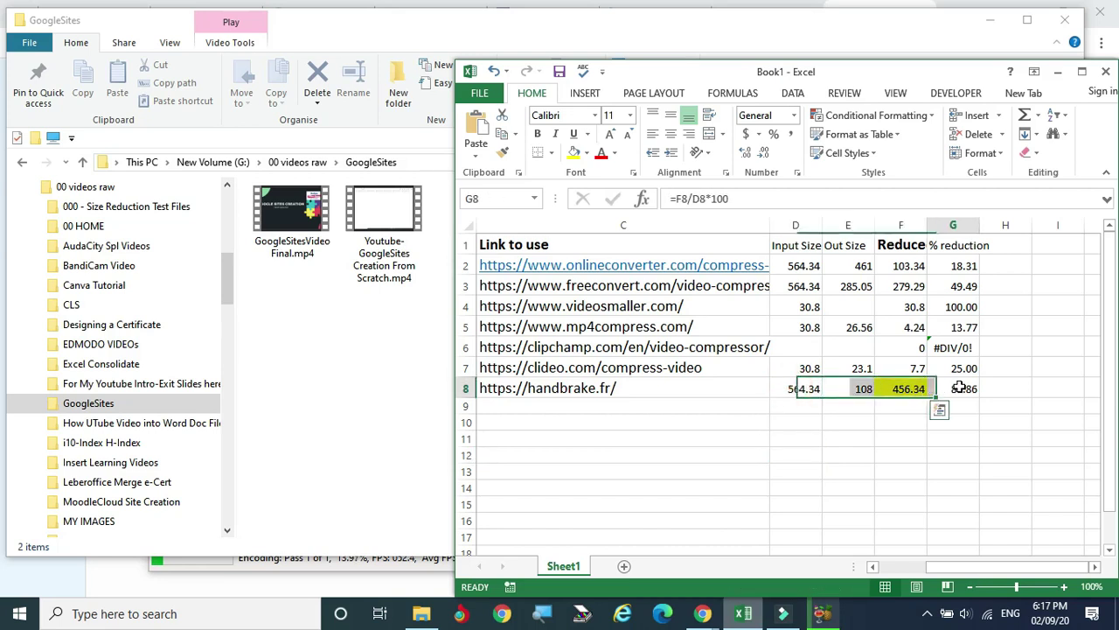
click(591, 158)
click(638, 277)
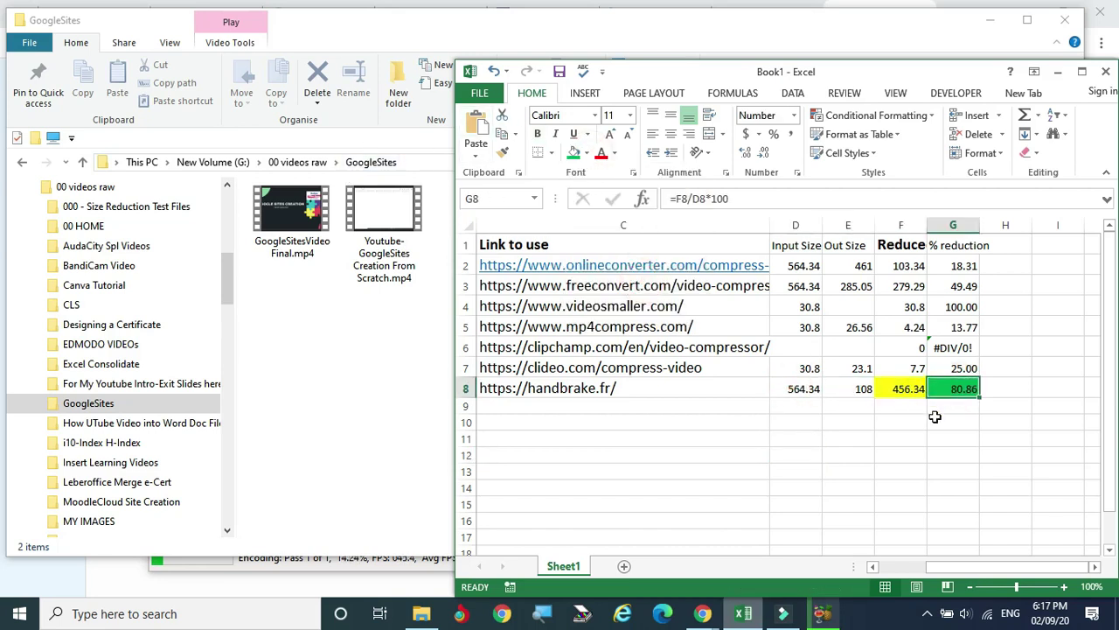
drag(796, 389, 910, 389)
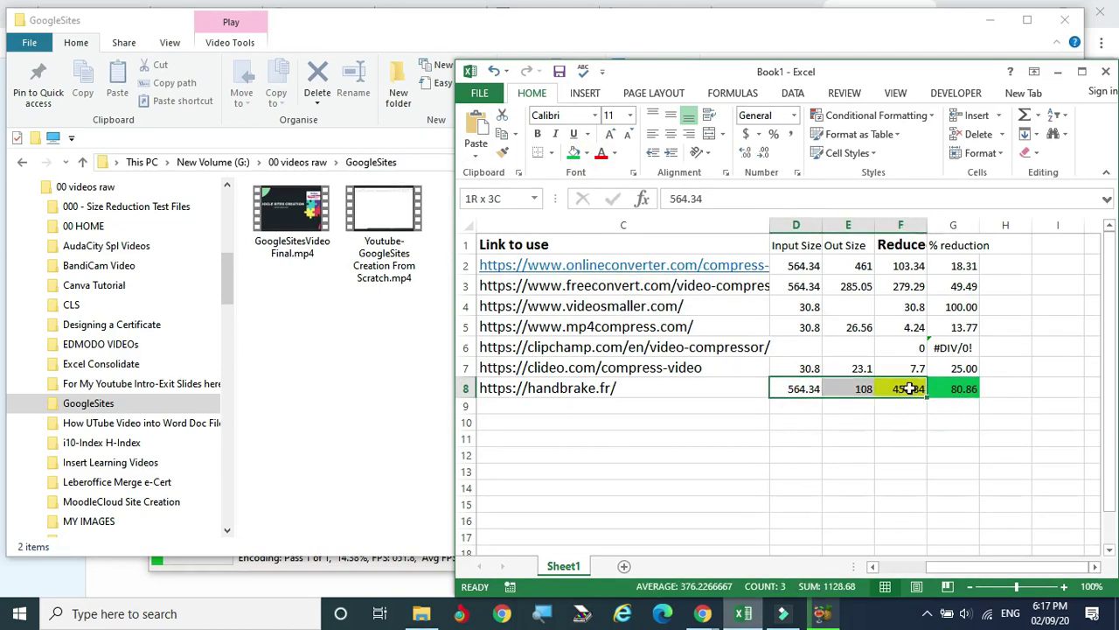
click(573, 153)
click(844, 452)
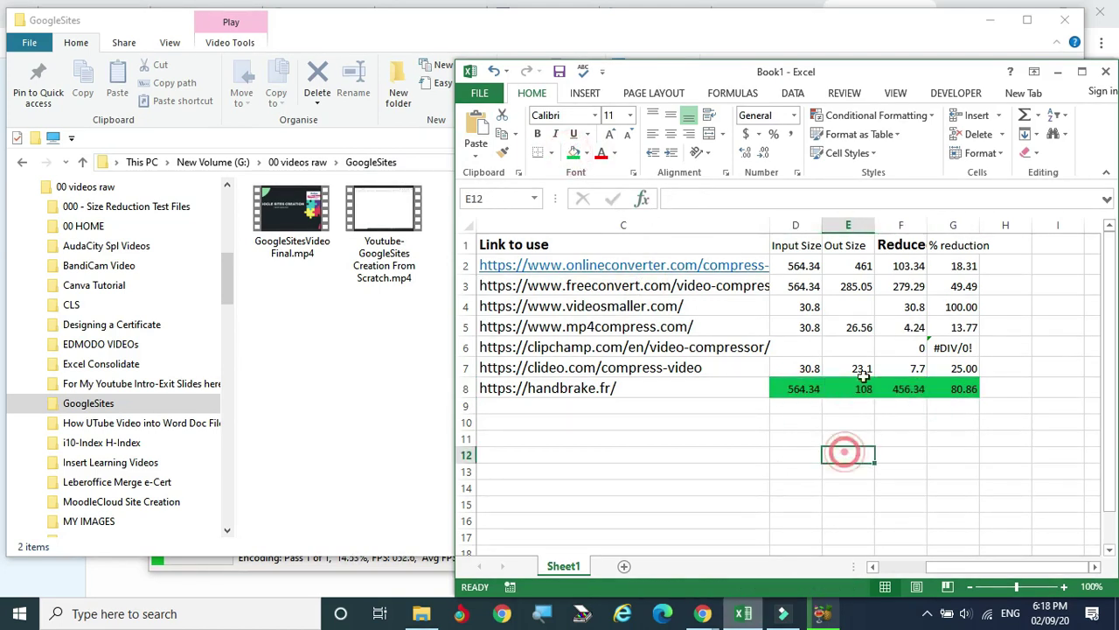
Step: Select the other tools' figures D2:G7 for comparison, then clear the selection
click(781, 260)
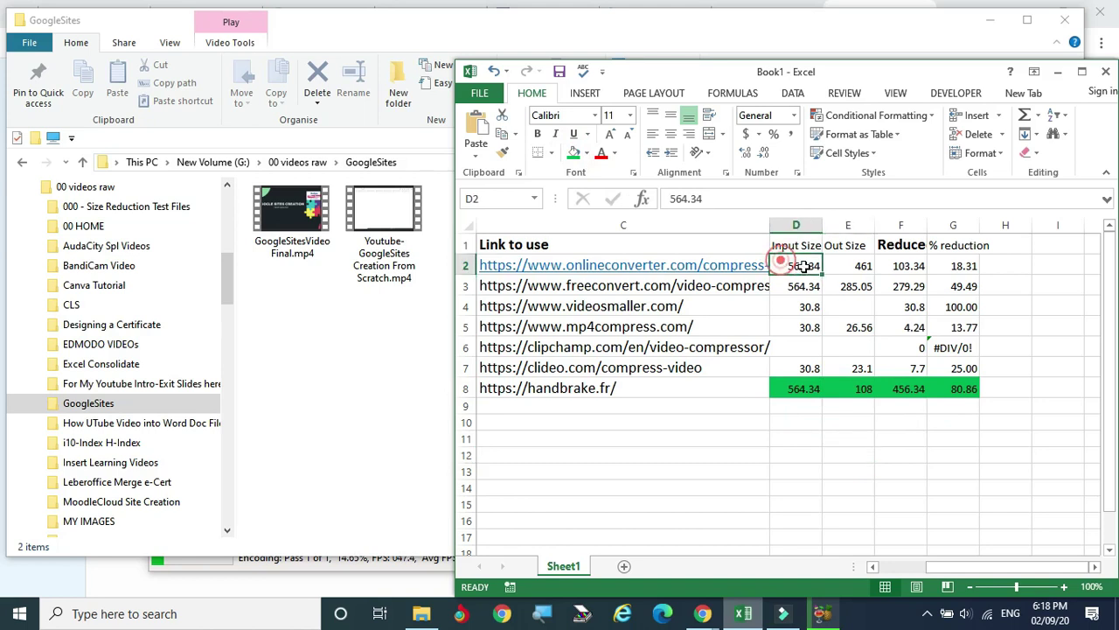
drag(803, 266, 957, 368)
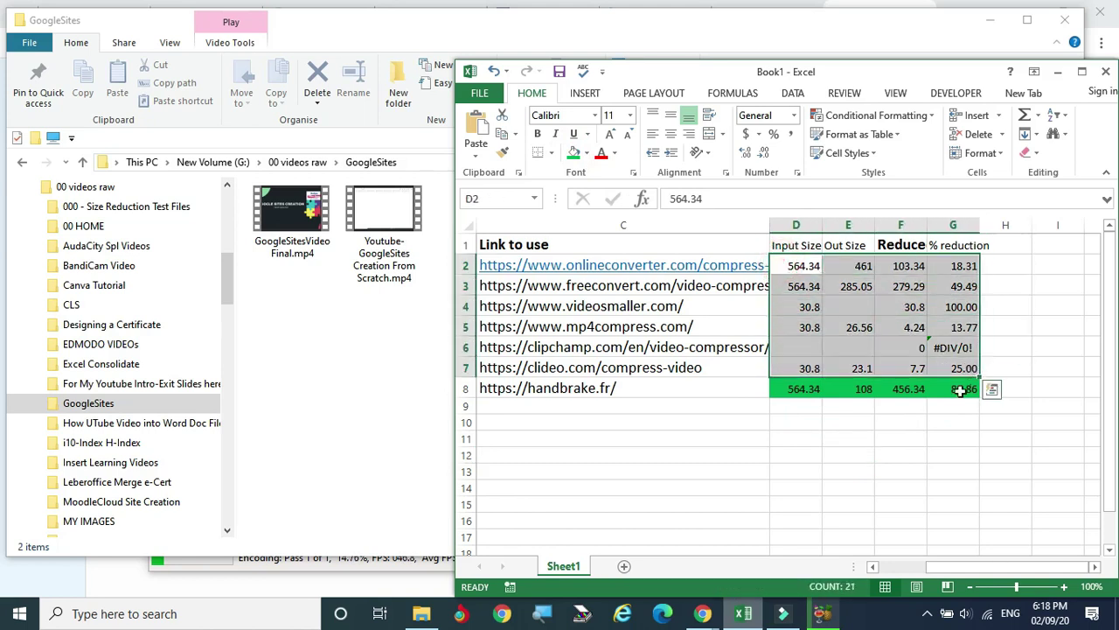
click(870, 450)
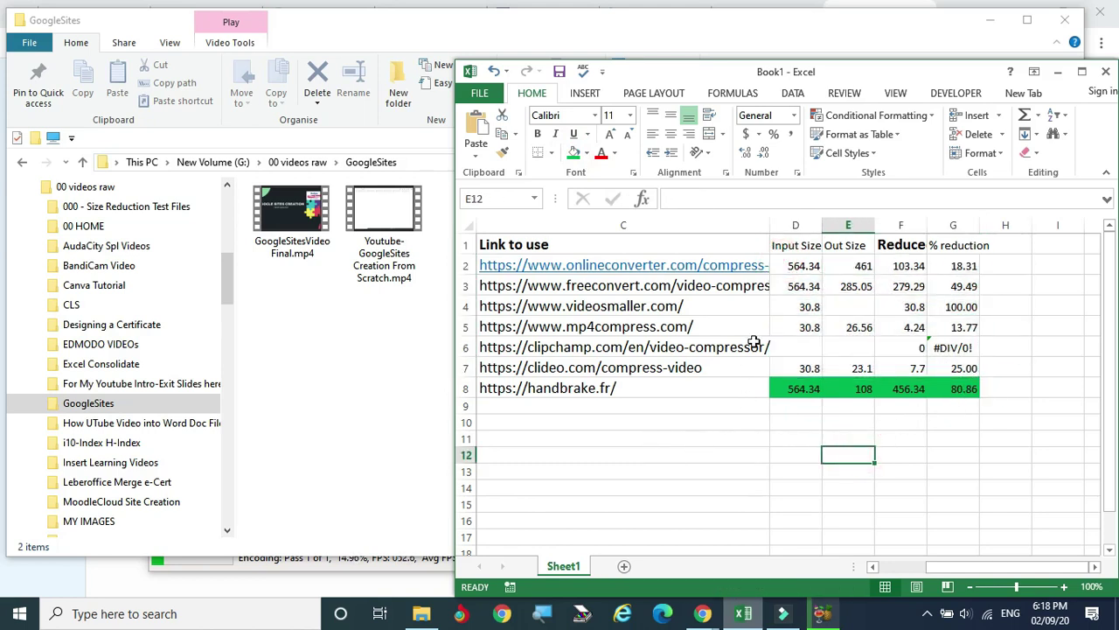